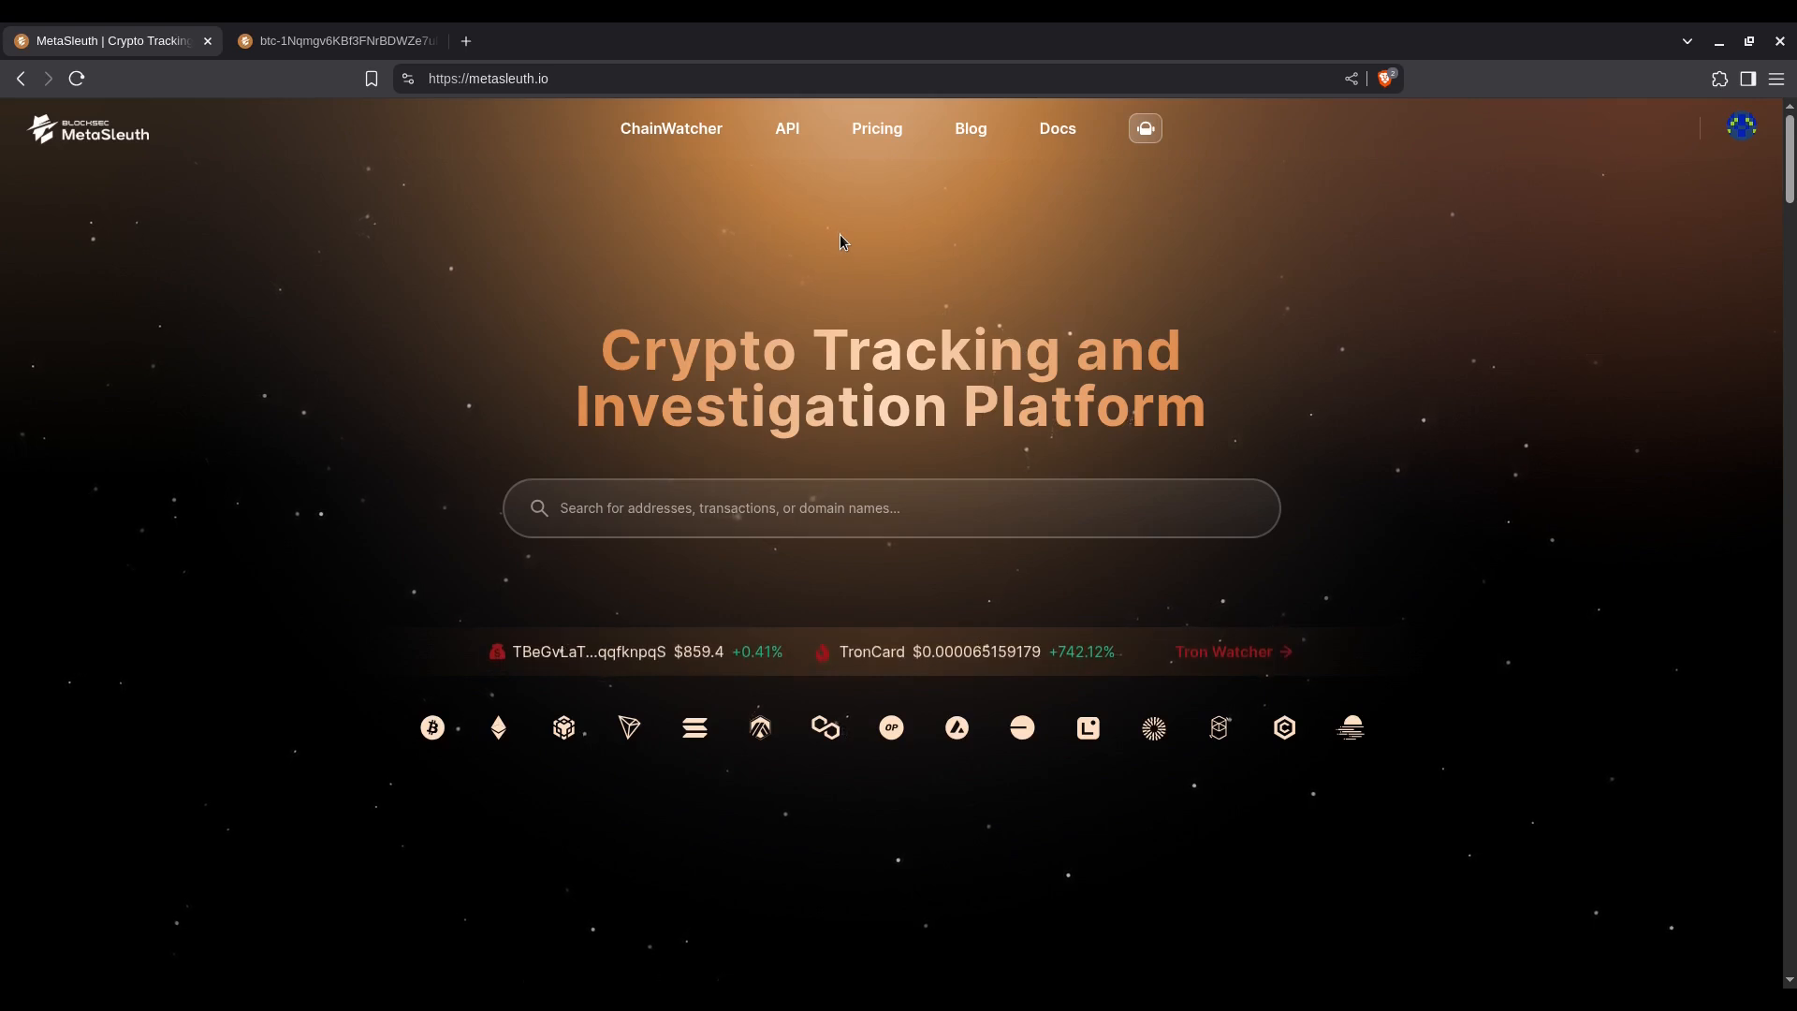
Step: Review the monthly individual platform plans on the pricing page, and return to the home page
{"action": "left_click", "coordinate": [876, 130]}
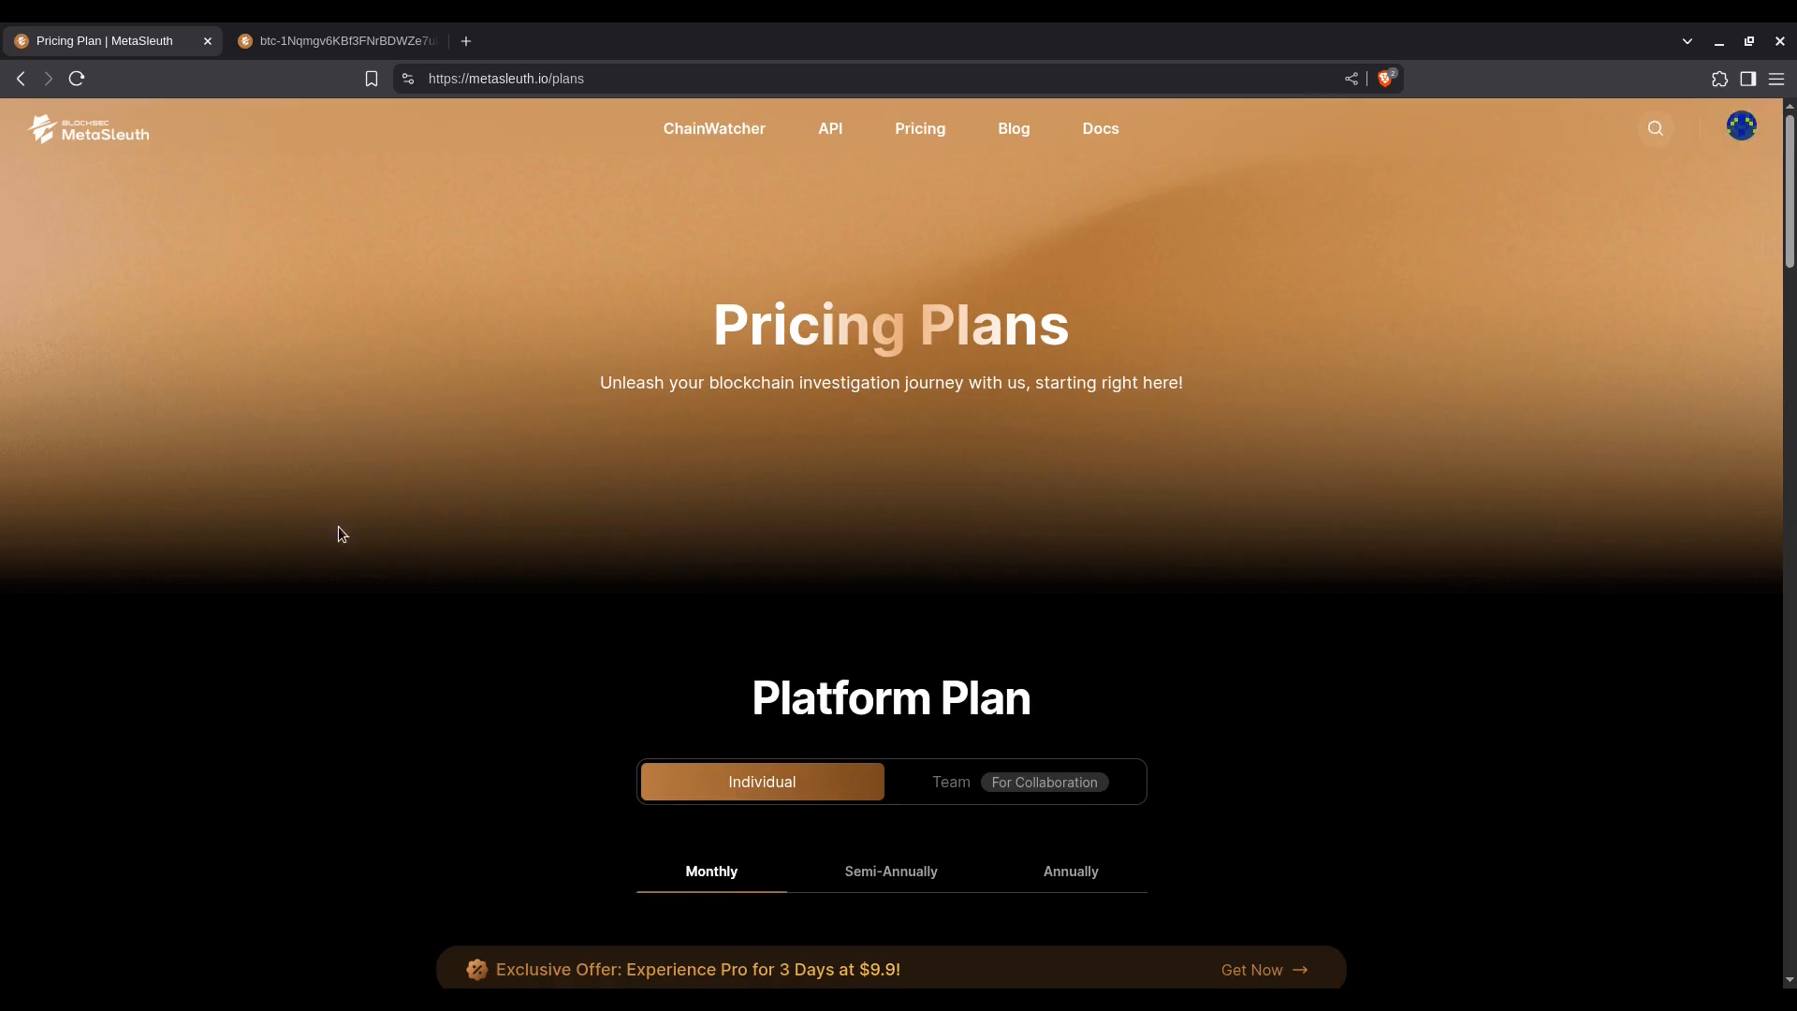
{"action": "scroll", "coordinate": [341, 534], "scroll_direction": "down", "scroll_amount": 6}
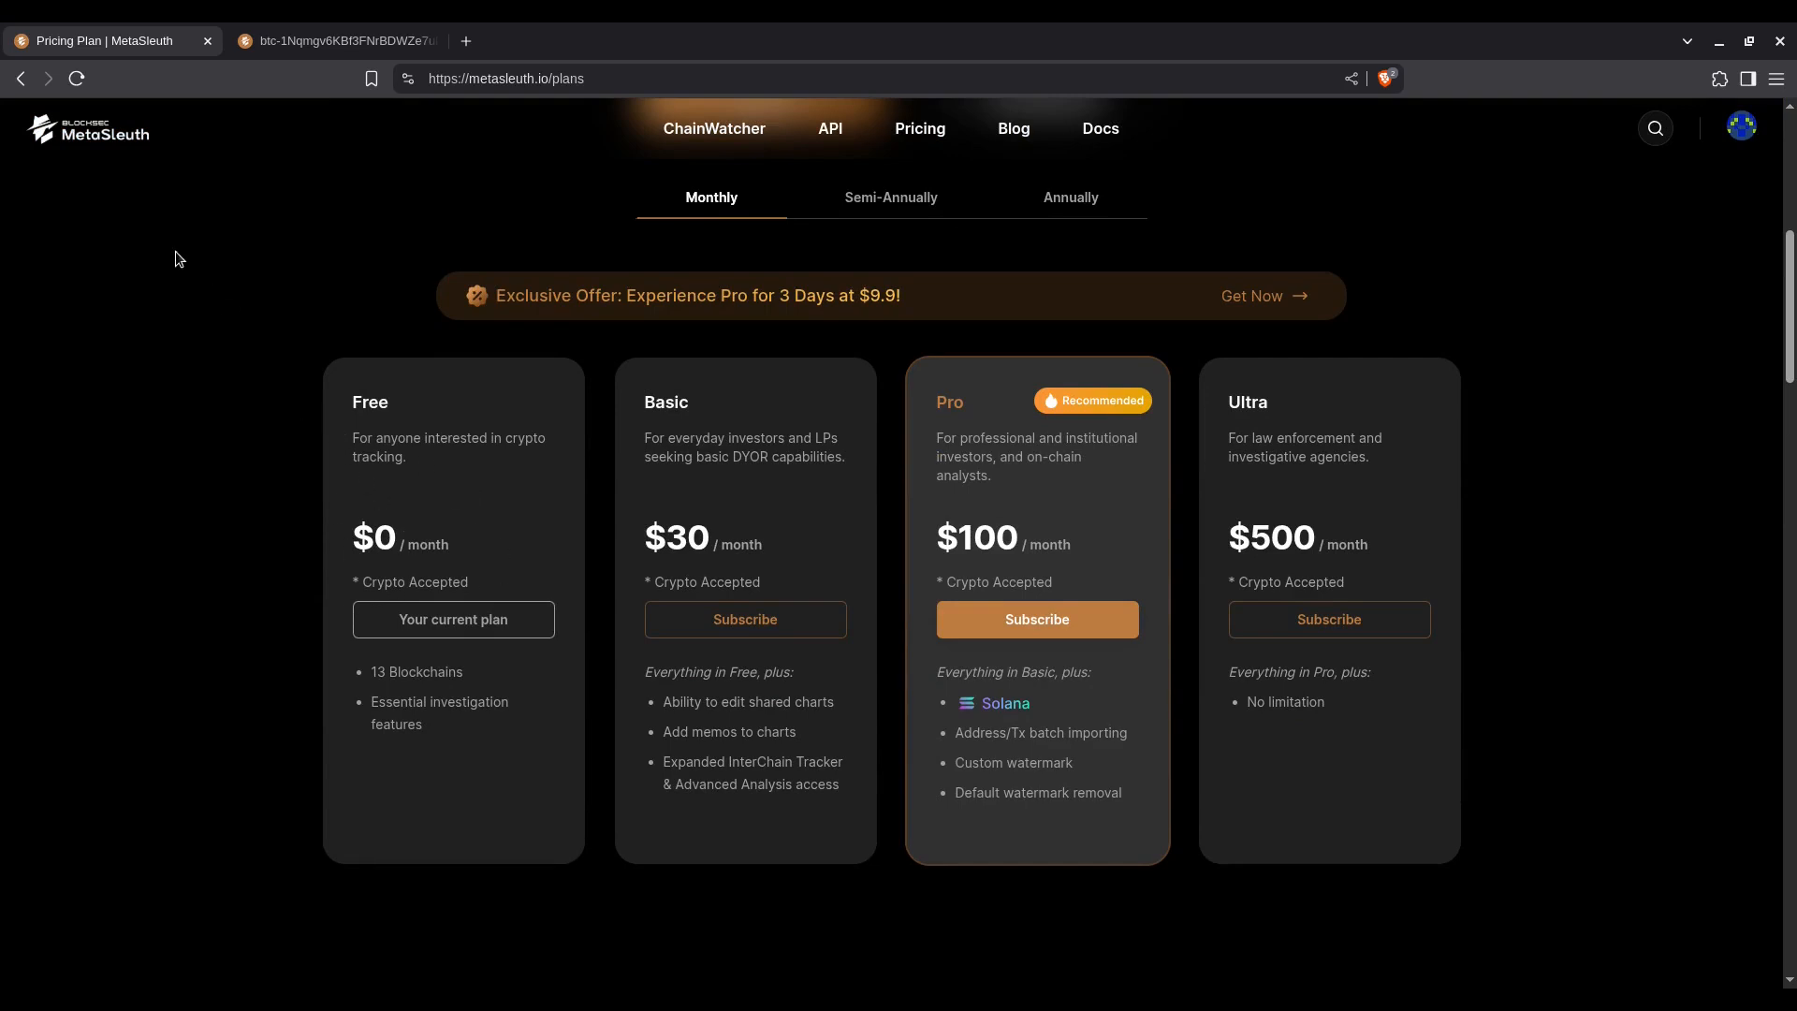
{"action": "left_click", "coordinate": [19, 82]}
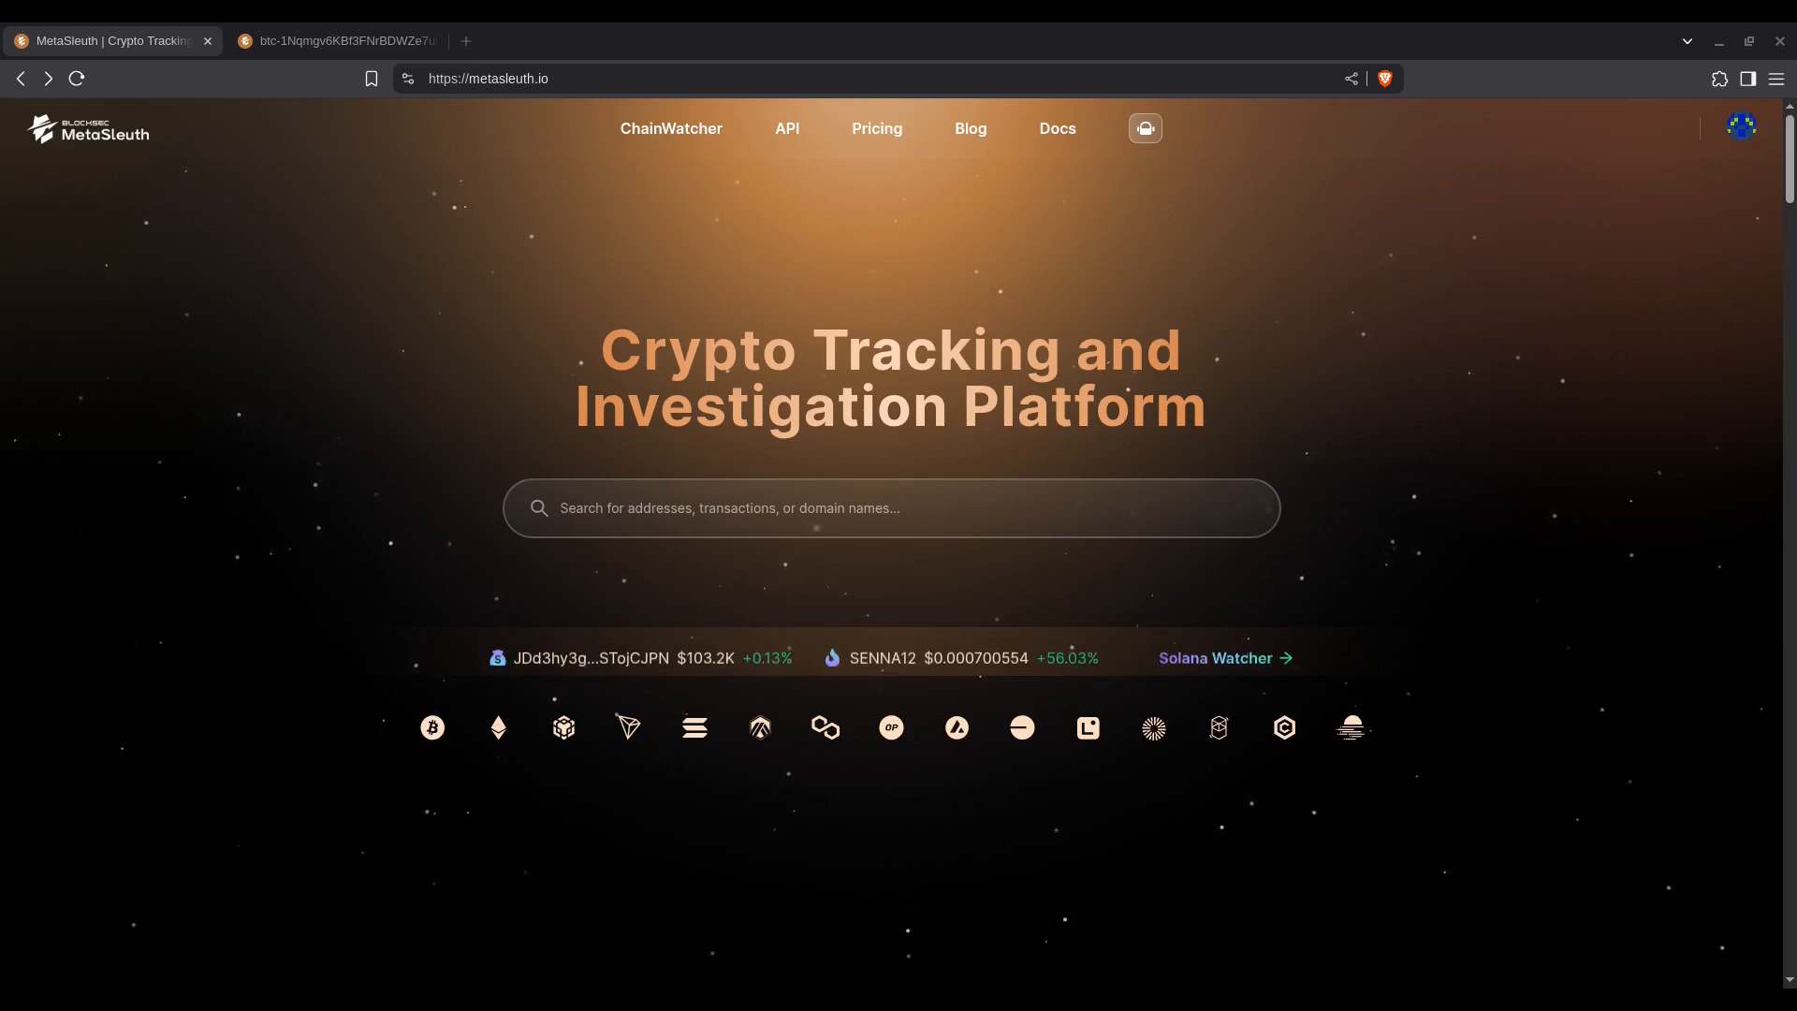
Step: Enter transaction hash b54a451c19e0a5e69c9c9bc0073d2499118bf574da254937ee698996f58181fb in the search, and switch to the already open Bitcoin fund-flow chart
{"action": "left_click", "coordinate": [865, 505]}
{"action": "type", "text": "b54a451c19e0a5e69c9c9bc0073d2499118bf574da254937ee698996f58181fb"}
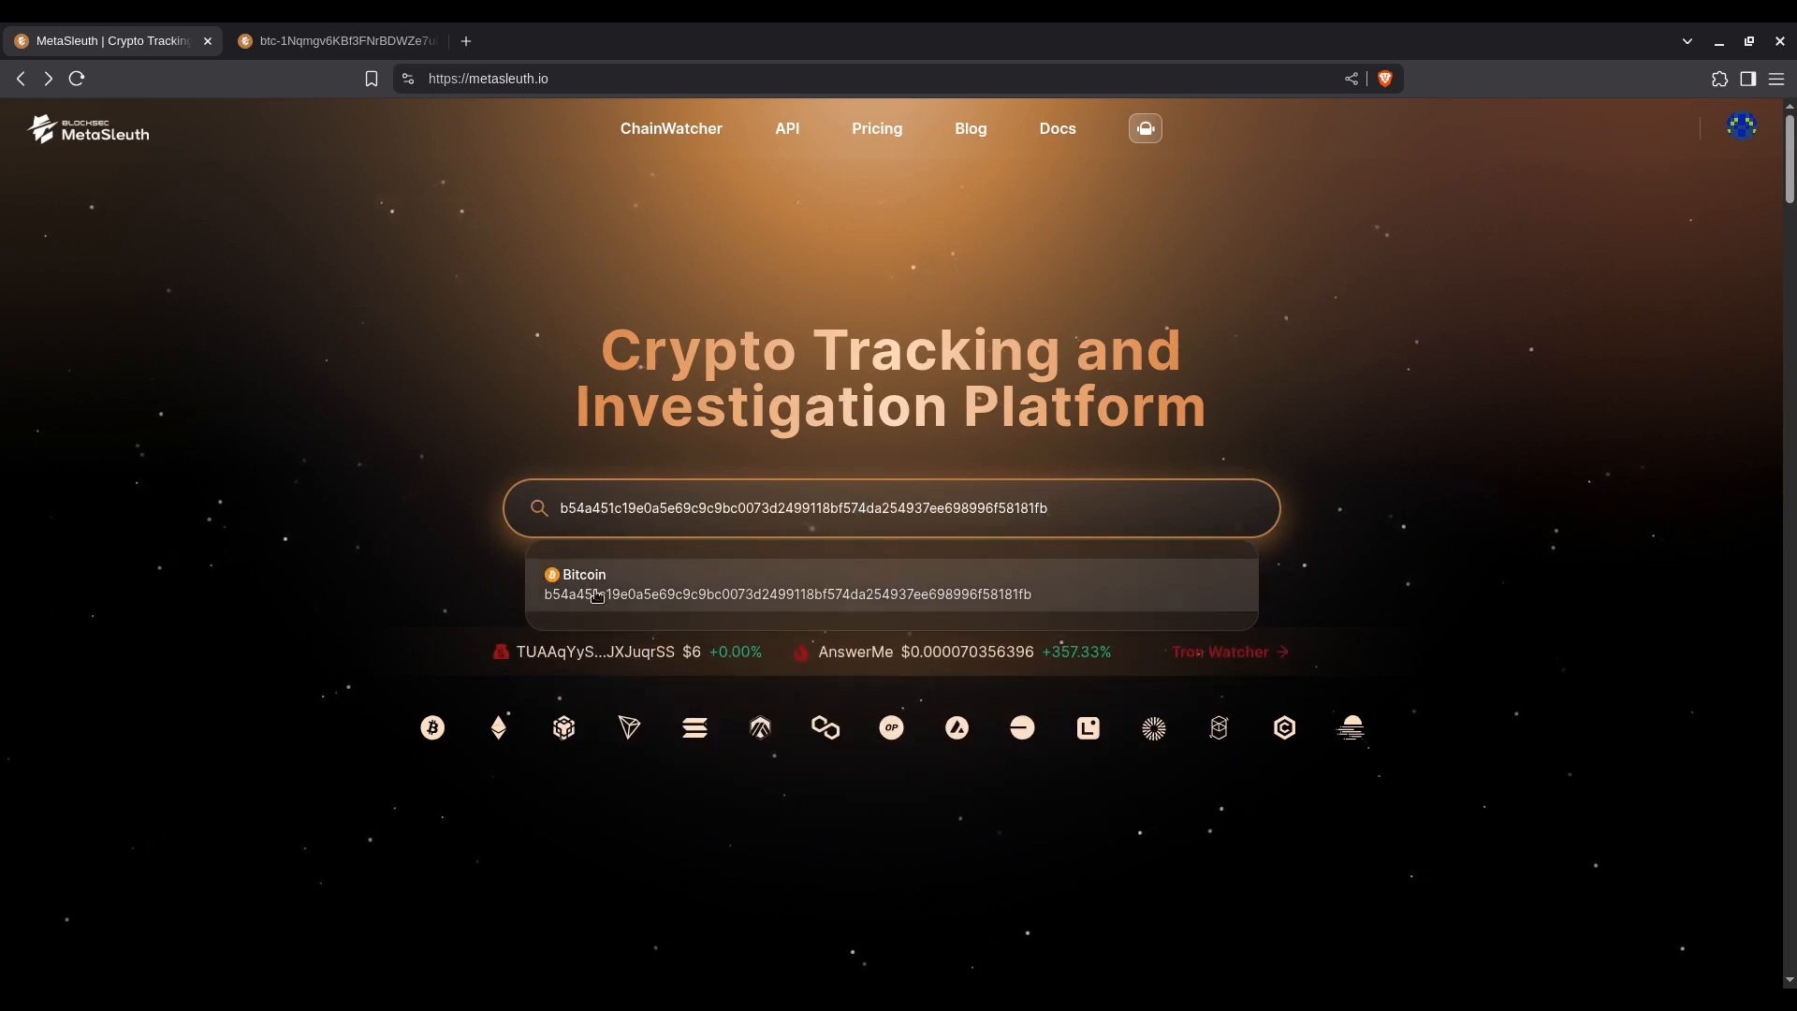
{"action": "left_click", "coordinate": [360, 31]}
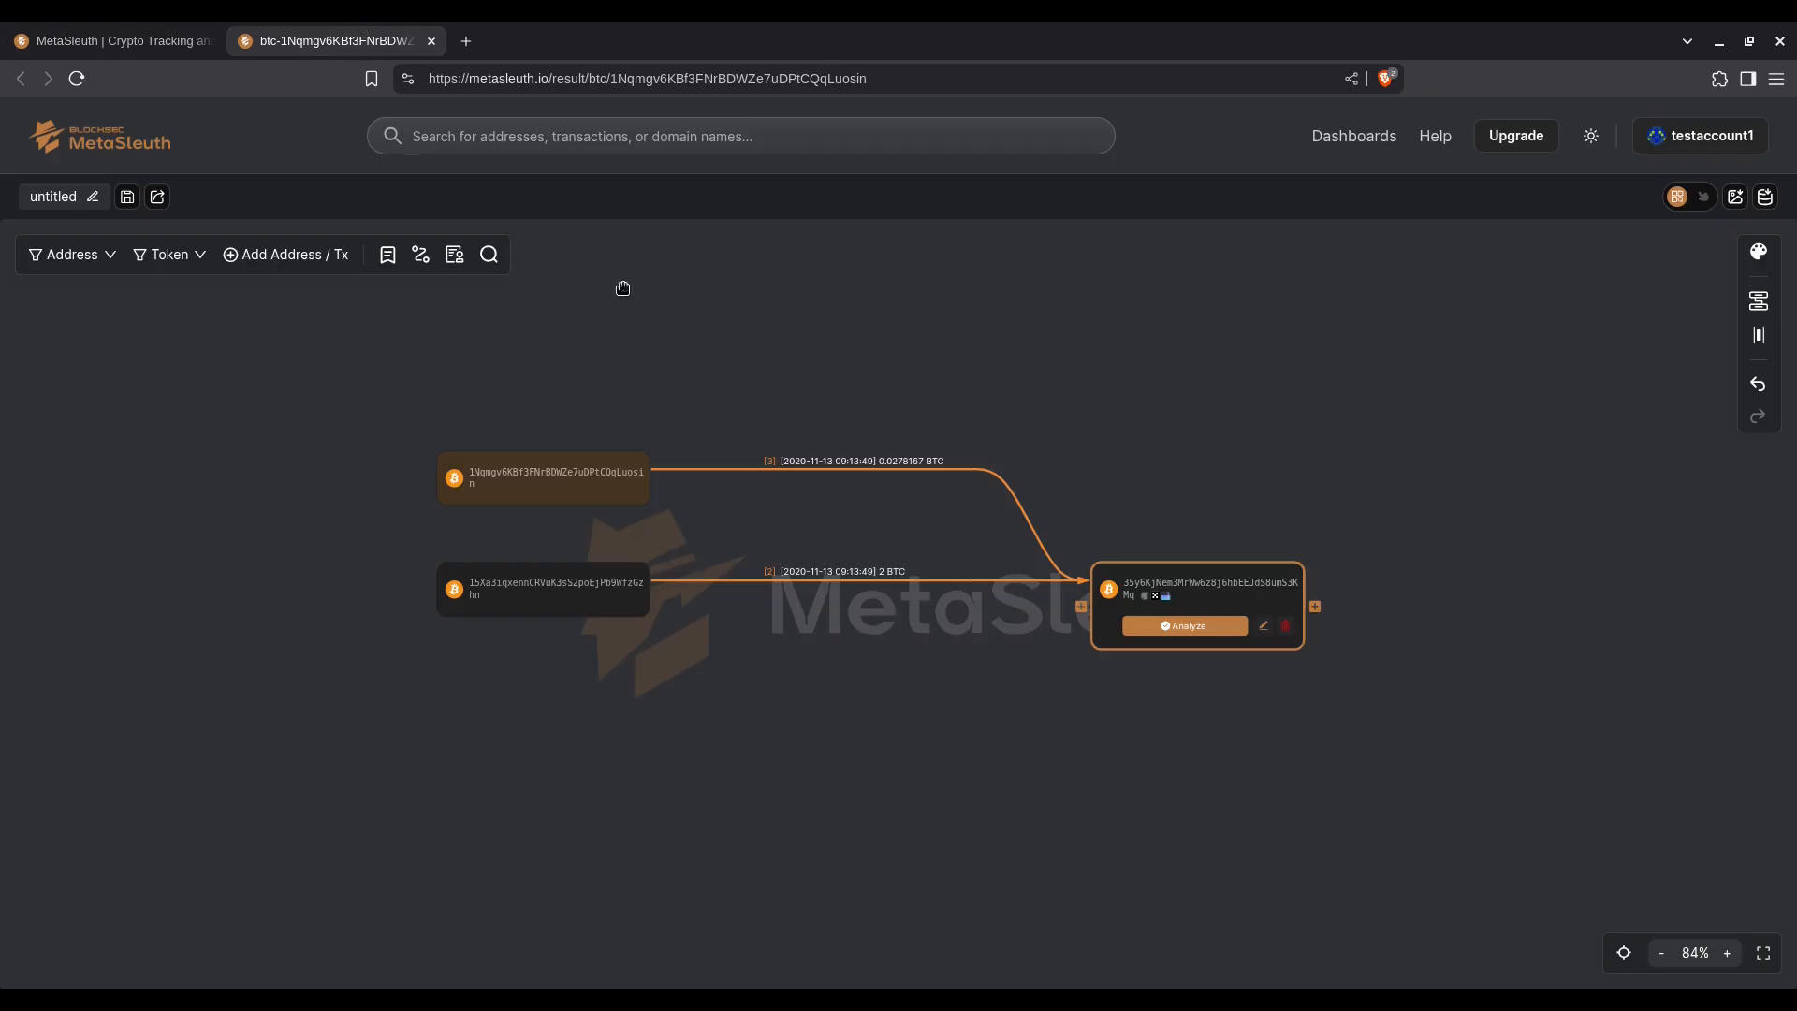
Step: Give the address that sent 0.0278167 BTC the name tag VICTIM ADDRESS 1
{"action": "left_click_drag", "start_coordinate": [1170, 418], "coordinate": [1173, 451]}
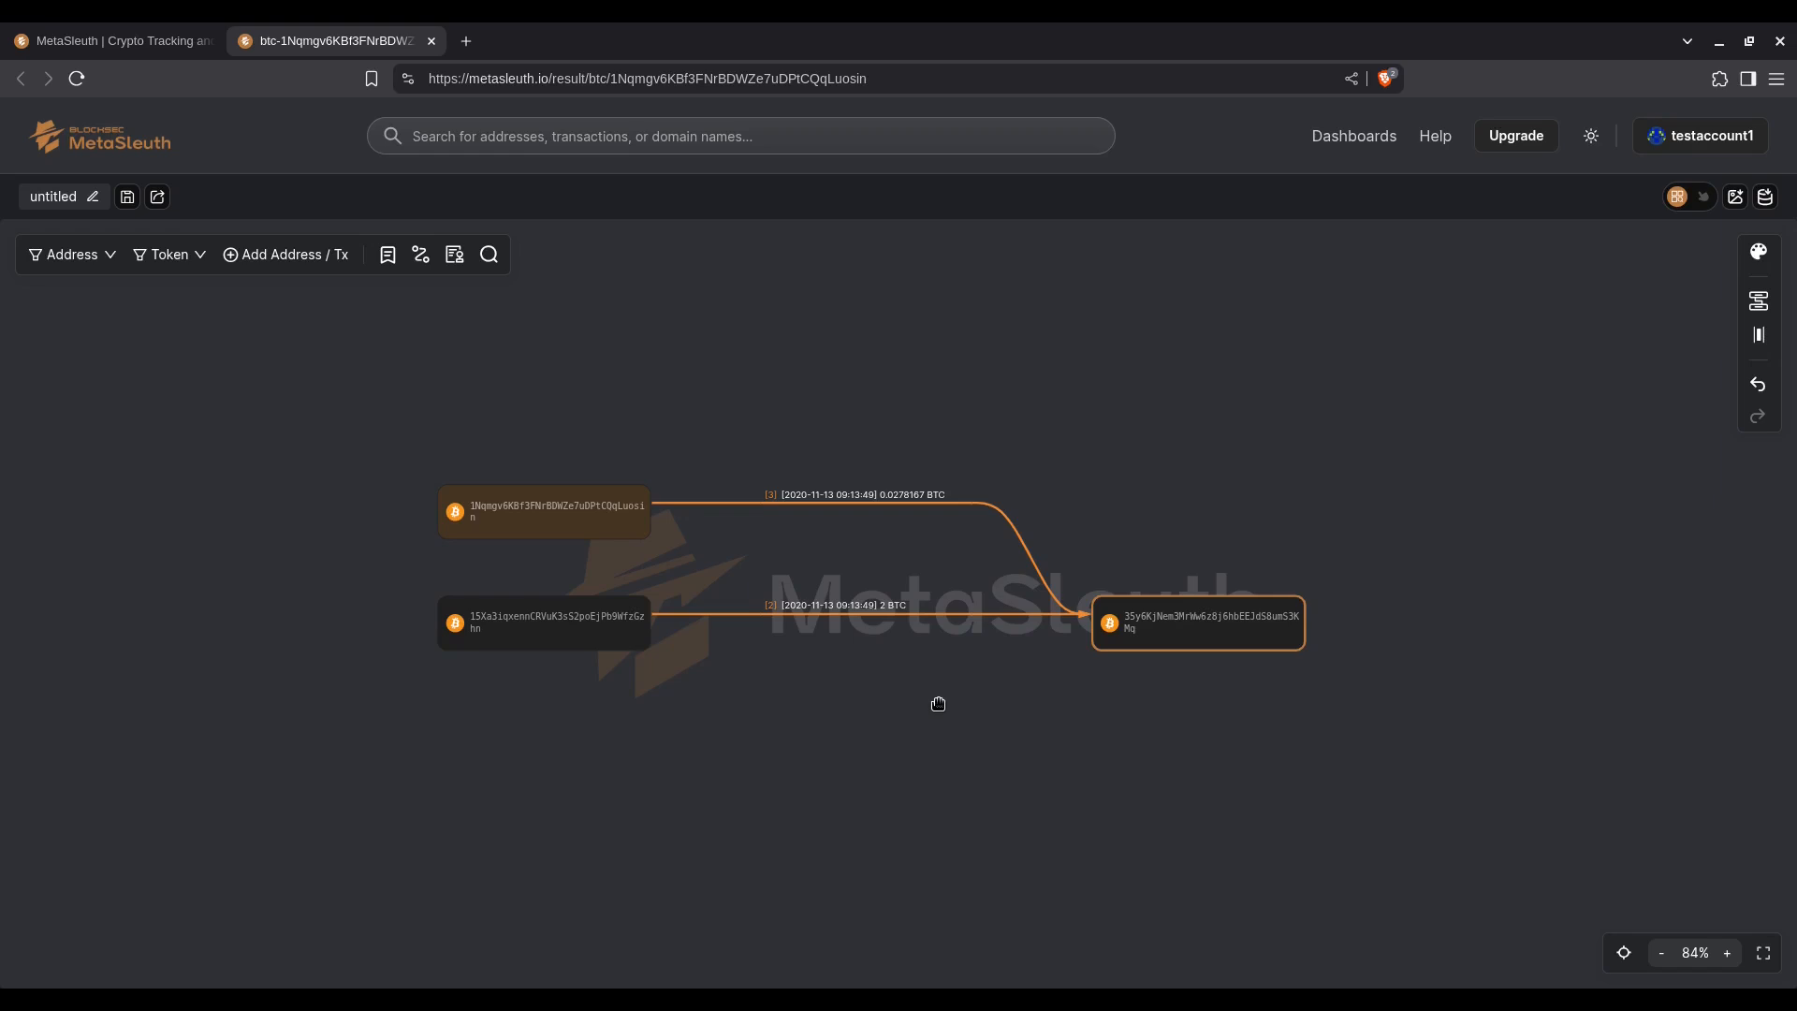
{"action": "mouse_move", "coordinate": [1178, 639]}
{"action": "left_click", "coordinate": [613, 547]}
{"action": "left_click", "coordinate": [805, 522]}
{"action": "type", "text": "VICTIM ADDRESS 1"}
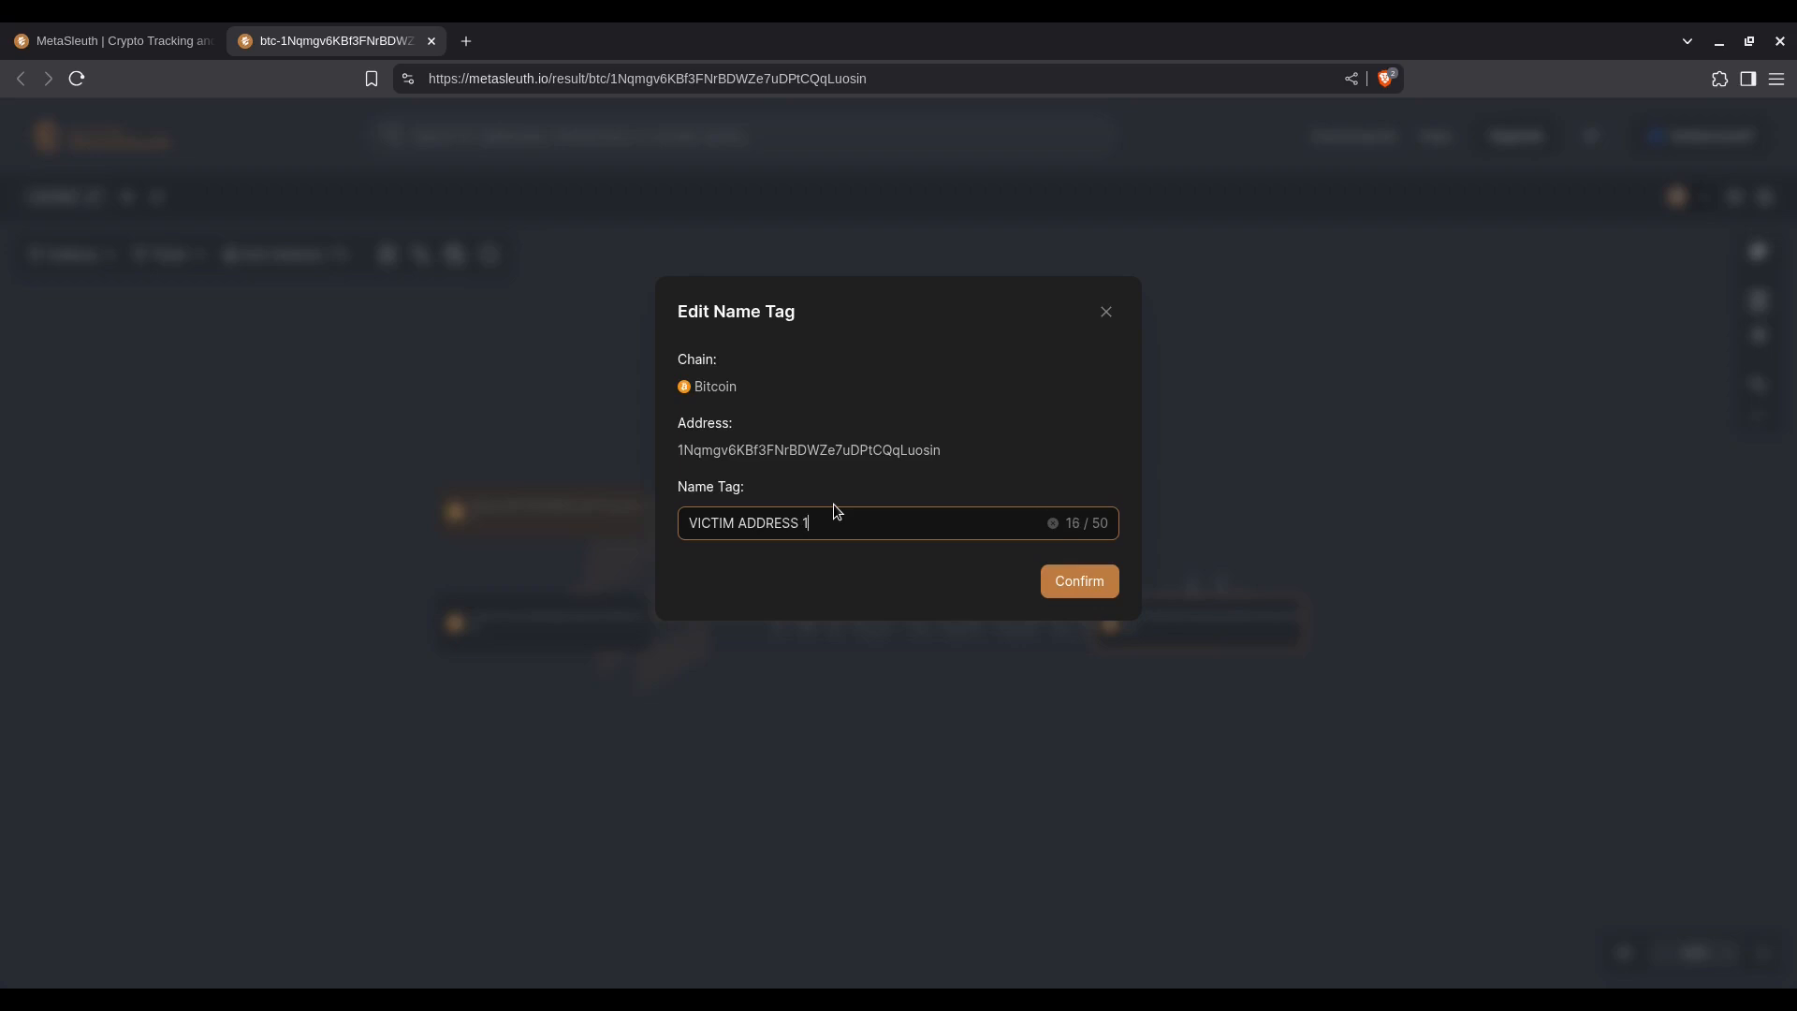
{"action": "key", "text": "ctrl+a"}
{"action": "key", "text": "ctrl+c"}
{"action": "left_click", "coordinate": [1064, 588]}
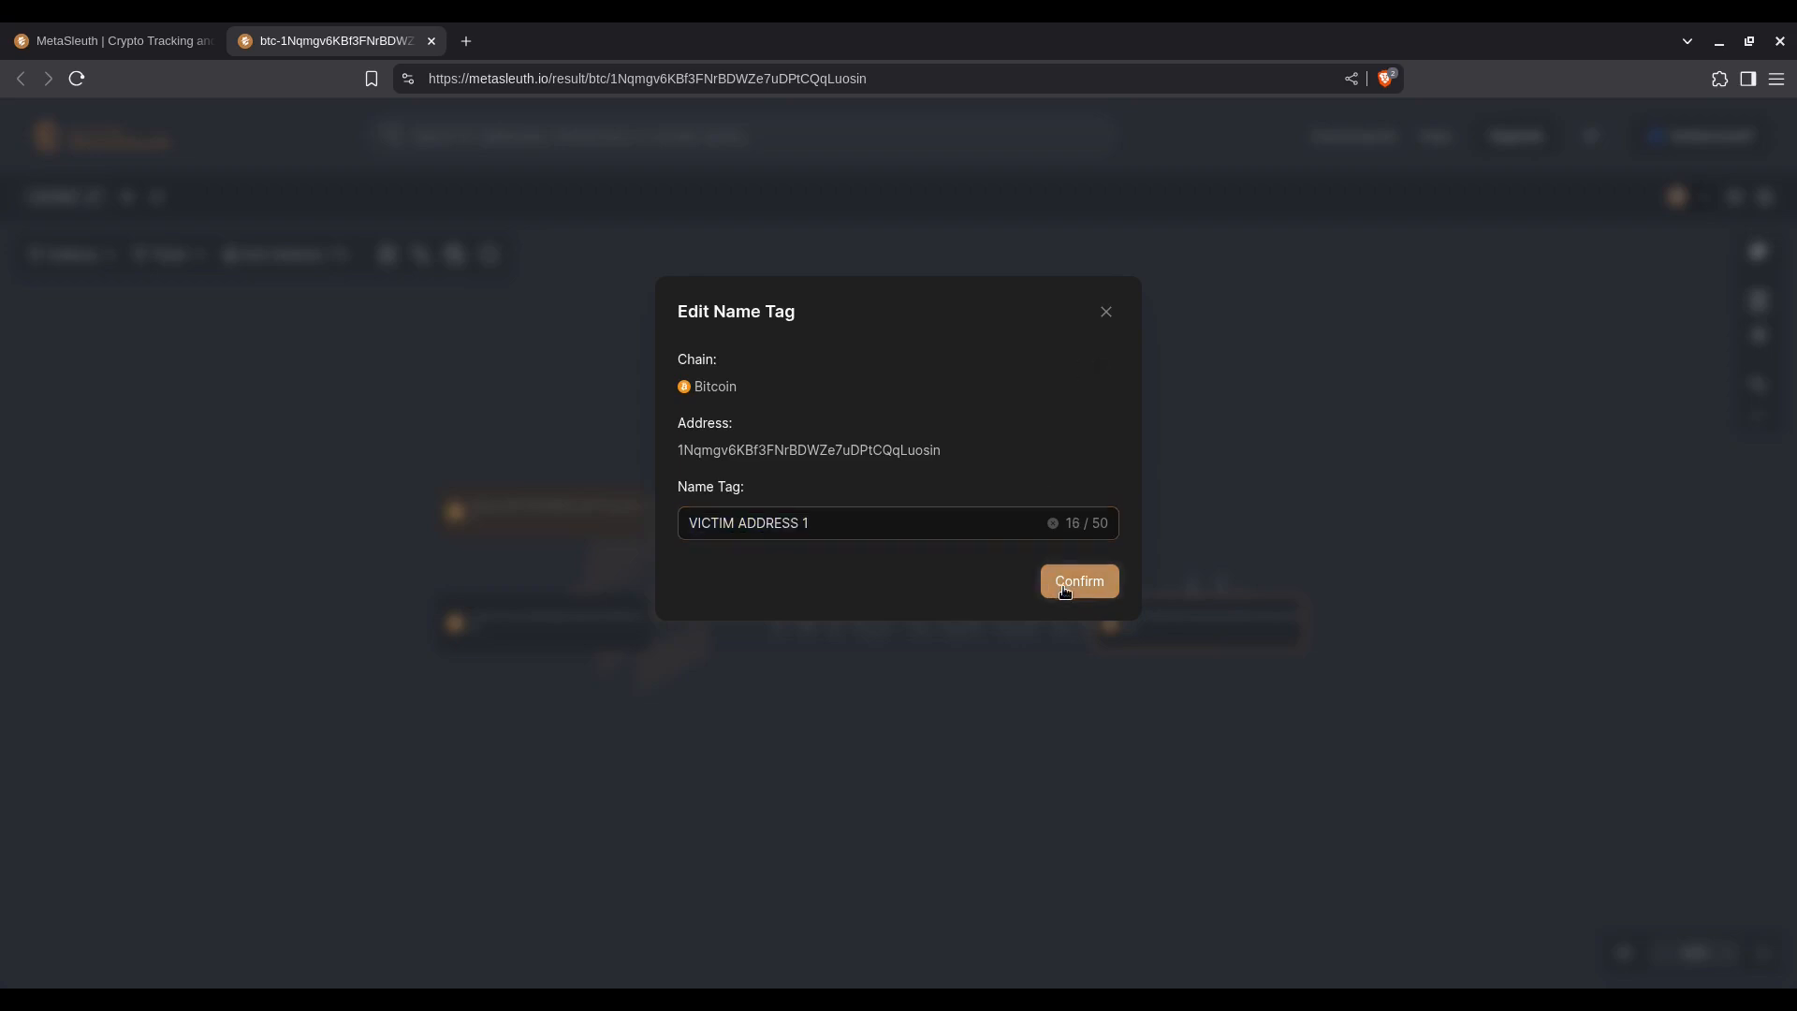
Step: Give the address that sent 2 BTC the name tag VICTIM ADDRESS 2
{"action": "left_click", "coordinate": [612, 664]}
{"action": "left_click", "coordinate": [942, 524]}
{"action": "key", "text": "ctrl+v"}
{"action": "key", "text": "BackSpace"}
{"action": "type", "text": "2"}
{"action": "left_click", "coordinate": [1075, 581]}
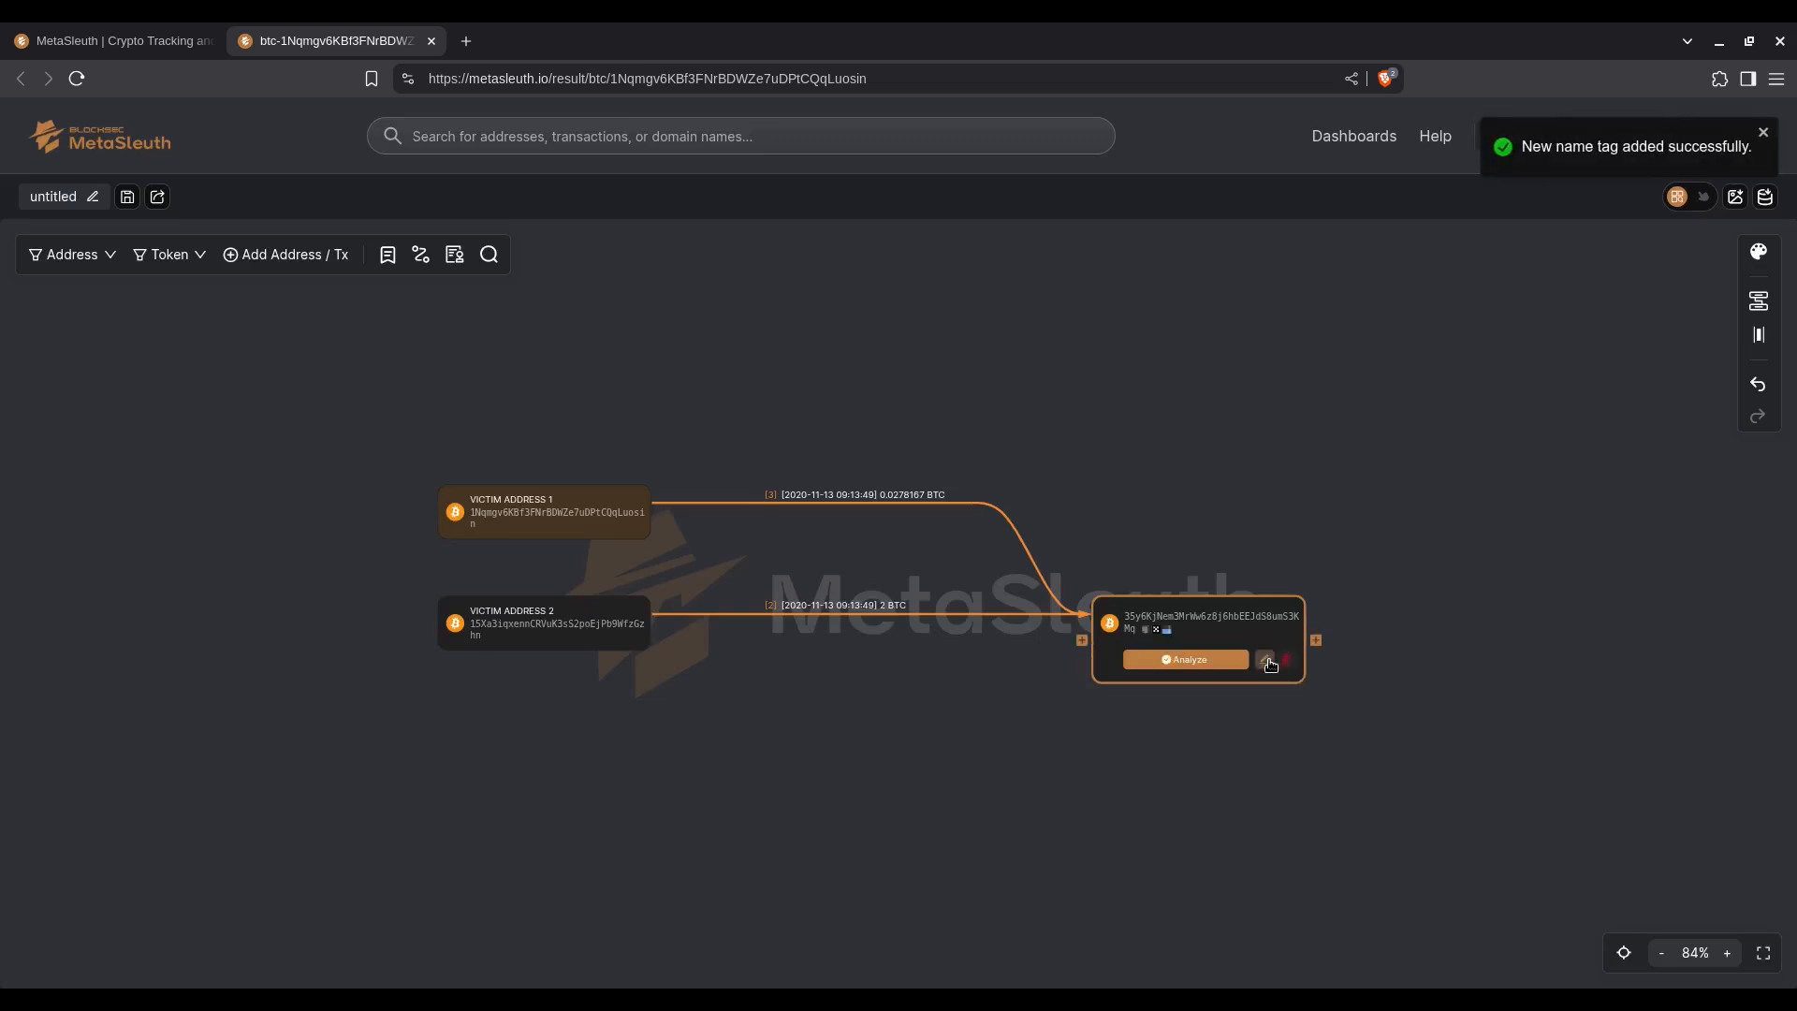
Step: Give the address receiving both victim transfers the name tag HACKER ADDRESS 1
{"action": "left_click", "coordinate": [1265, 660]}
{"action": "left_click", "coordinate": [891, 527]}
{"action": "type", "text": "HACKE"}
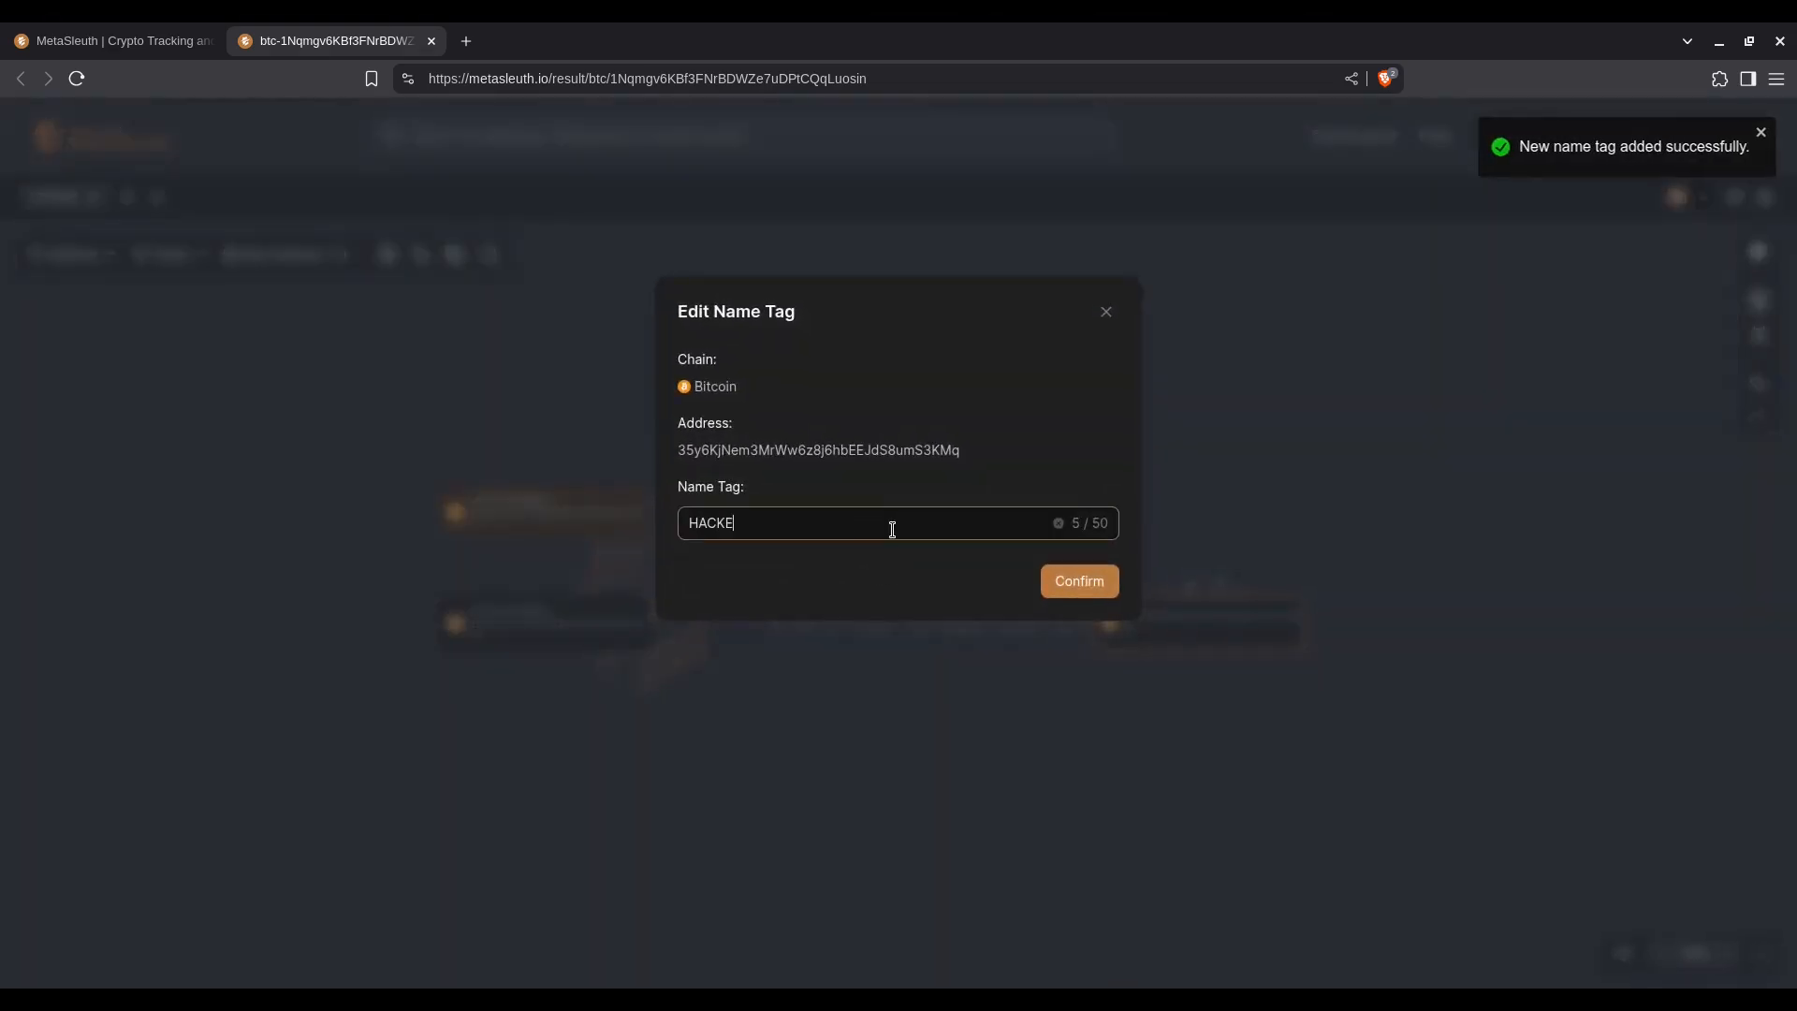
{"action": "type", "text": "R ADDRESS 1"}
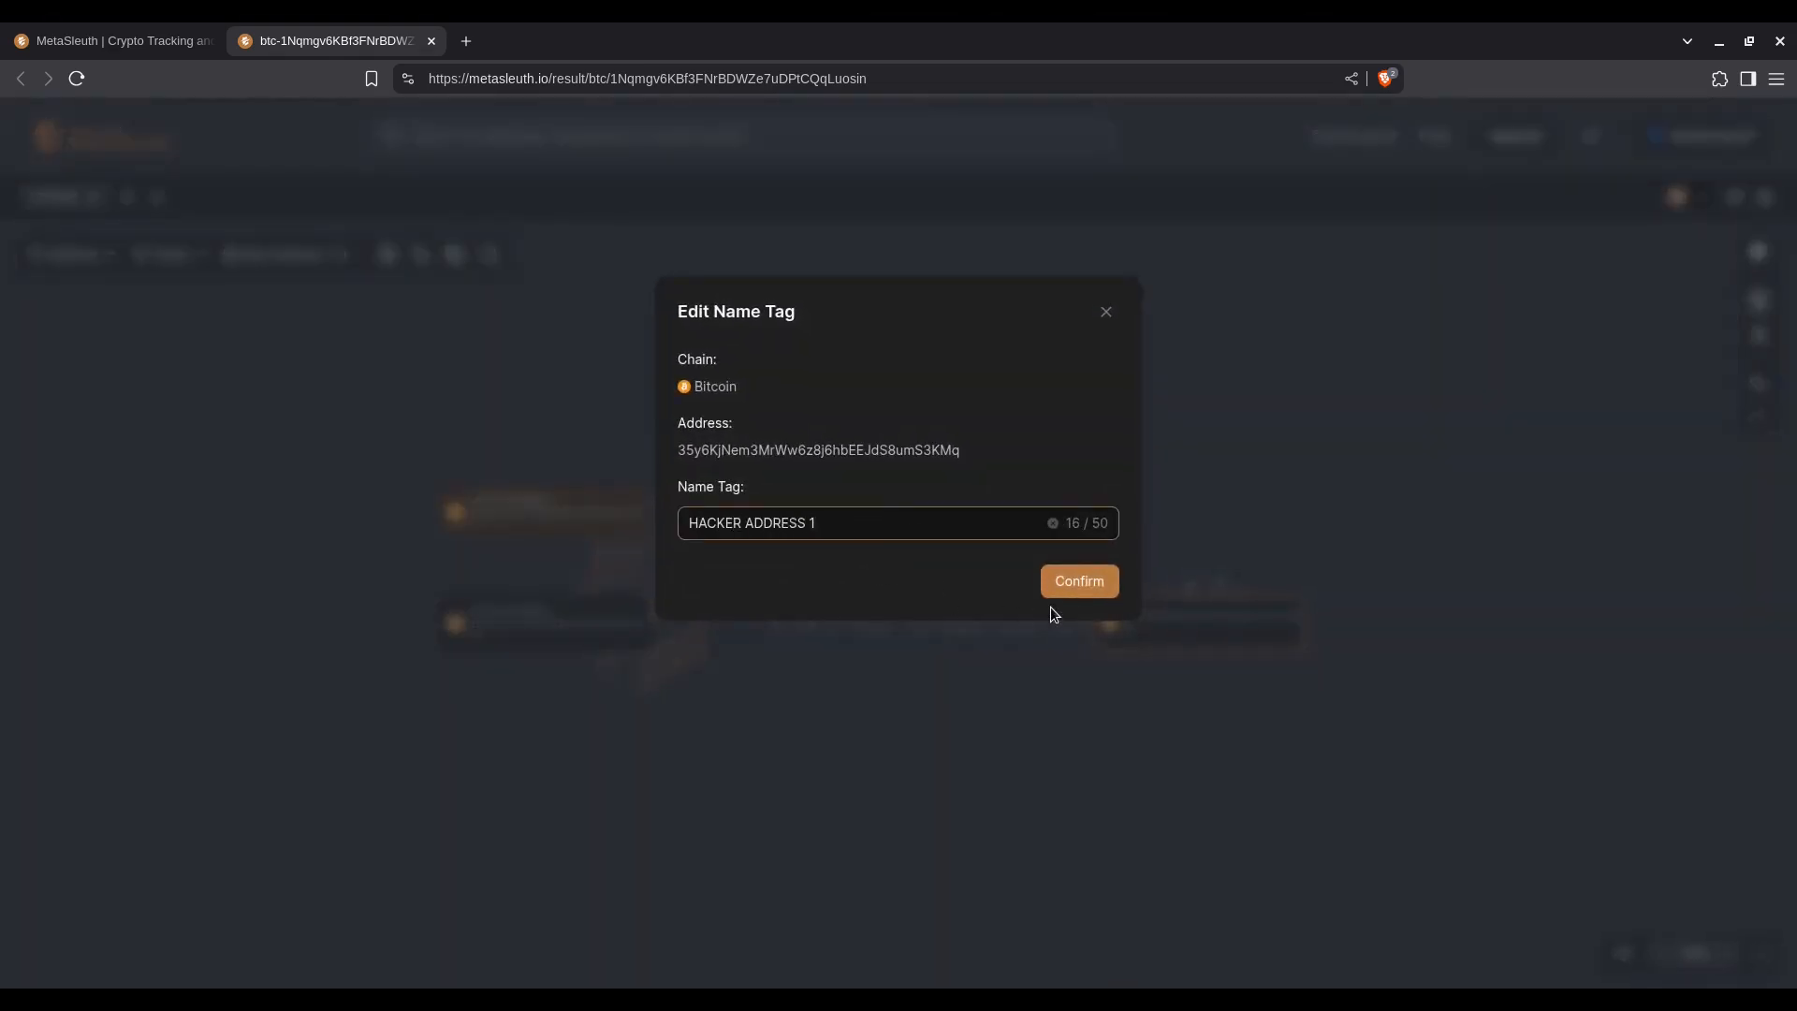
{"action": "left_click", "coordinate": [1070, 584]}
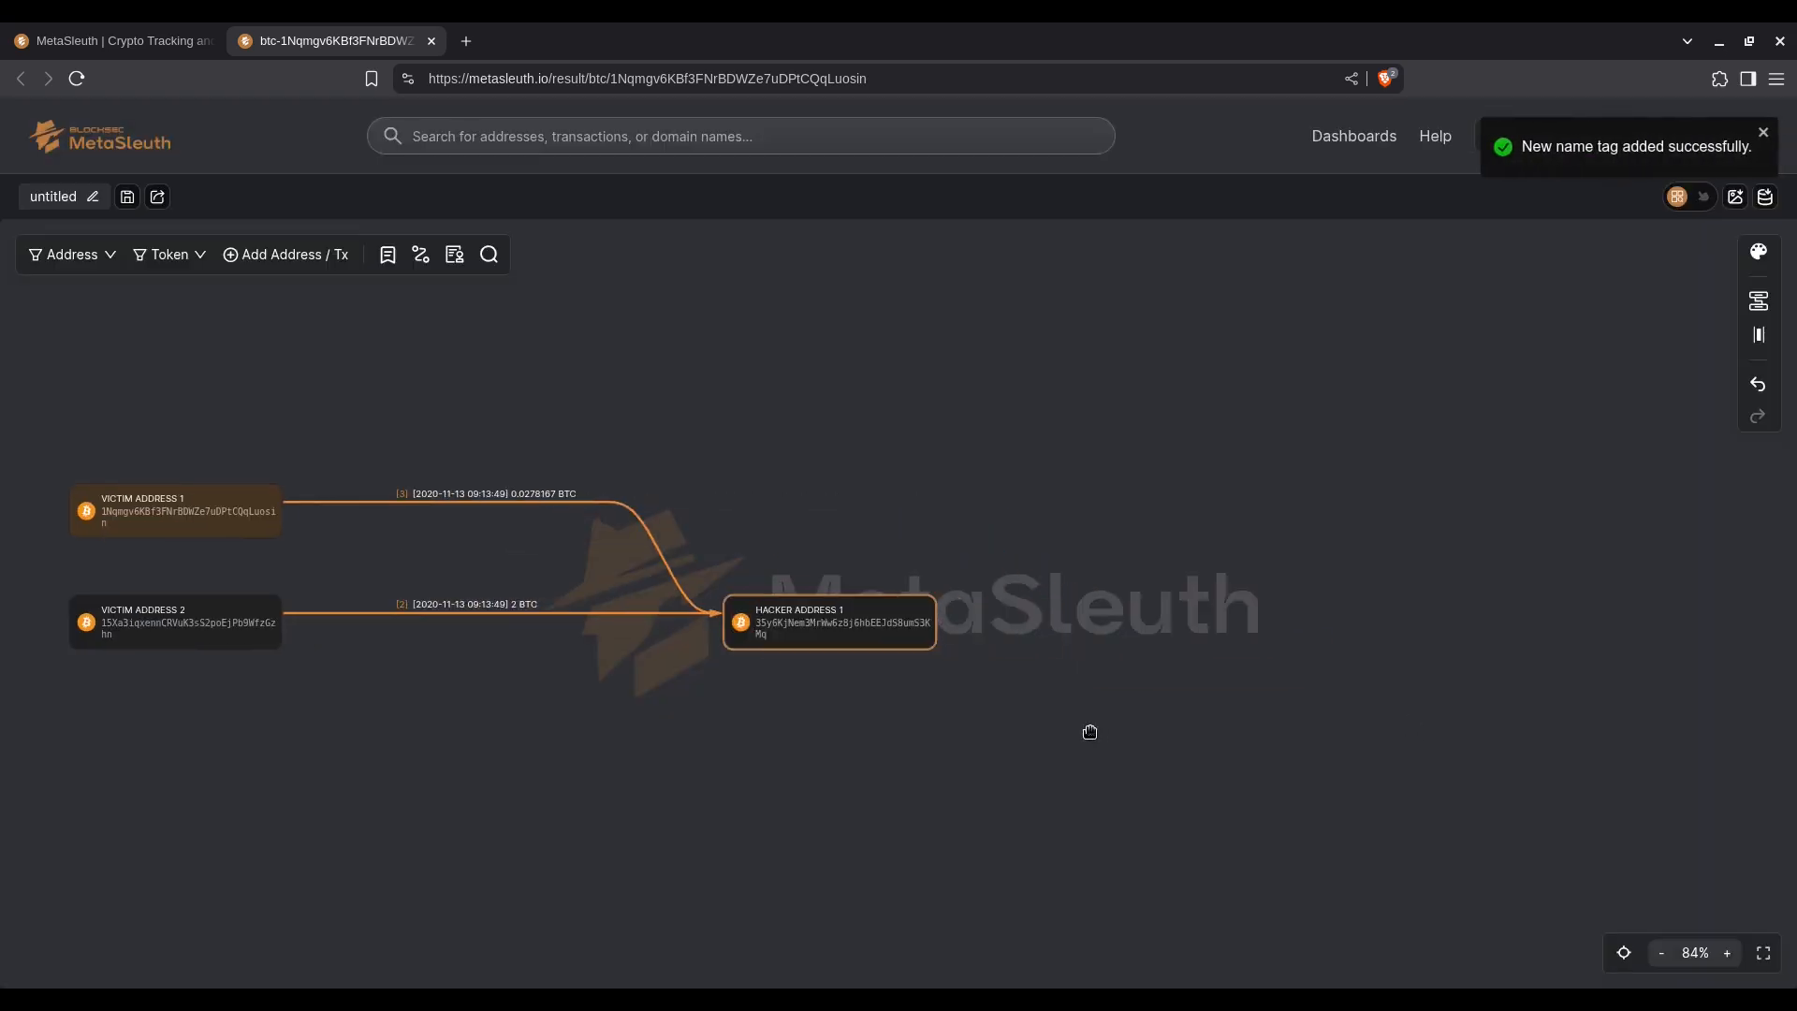
Step: Expand the outgoing transfers of HACKER ADDRESS 1 on the chart
{"action": "left_click_drag", "start_coordinate": [1089, 732], "coordinate": [1108, 717]}
{"action": "mouse_move", "coordinate": [952, 612]}
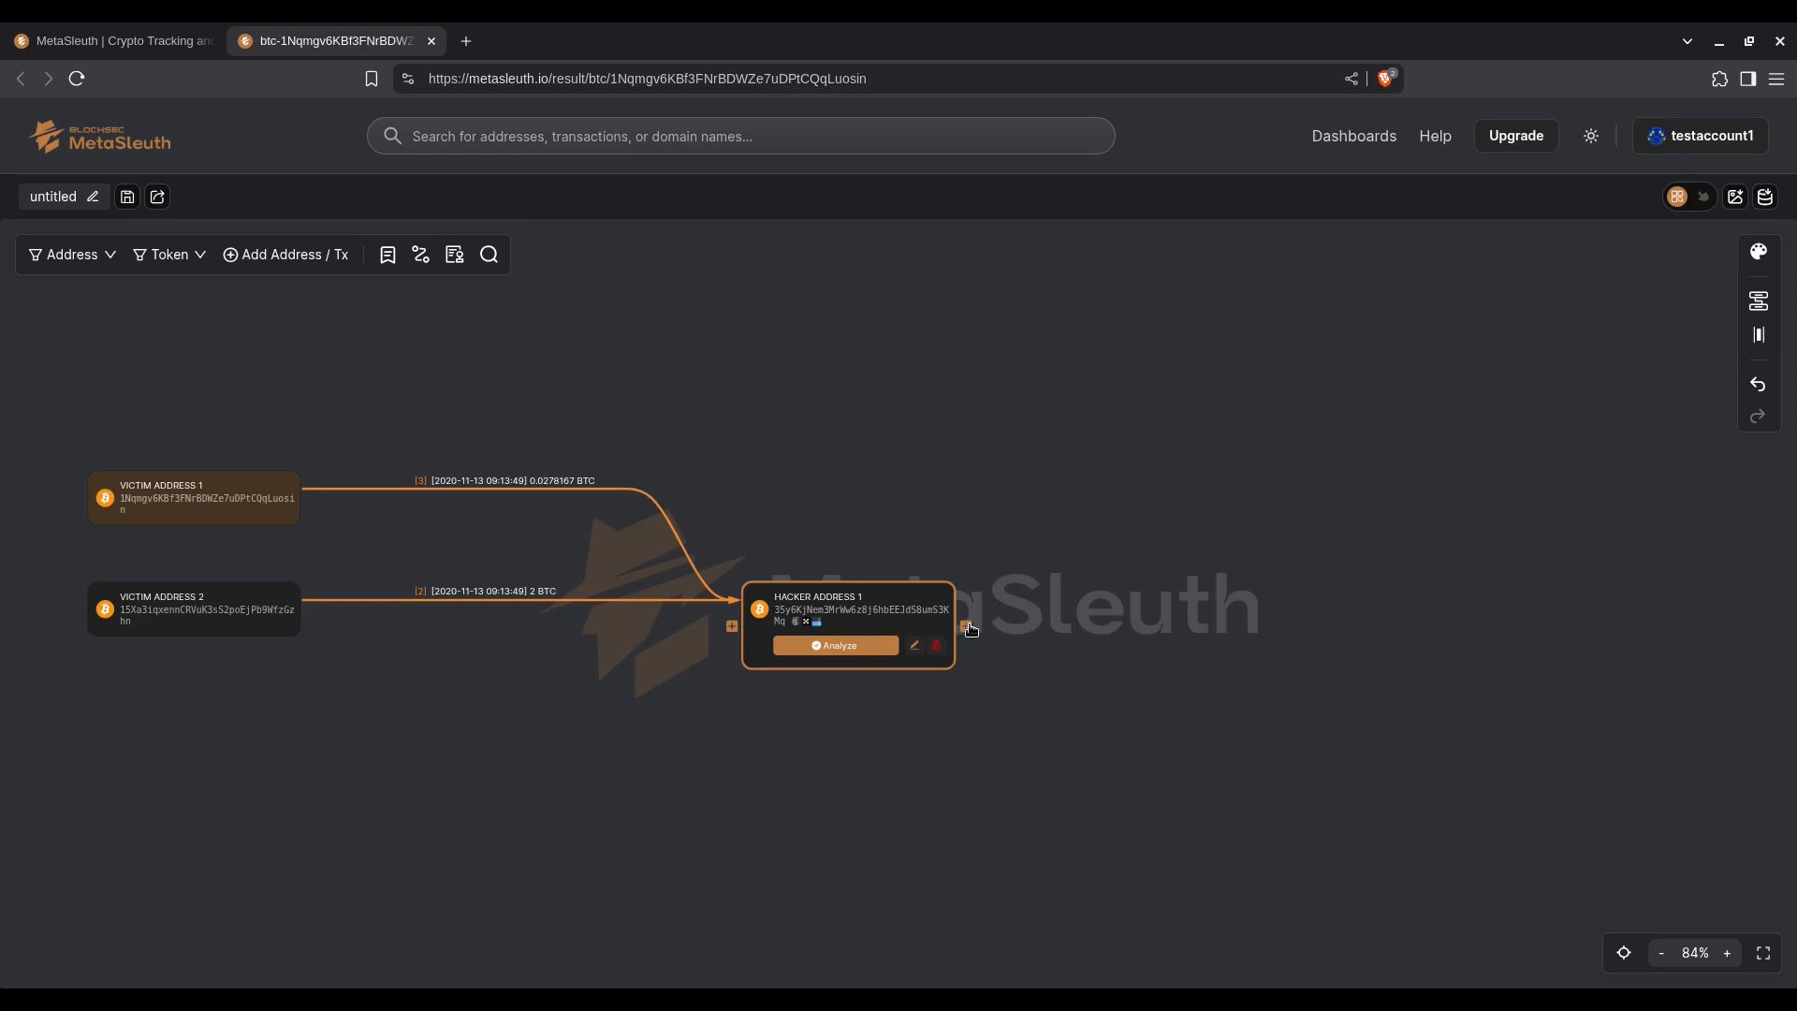
{"action": "left_click", "coordinate": [965, 626]}
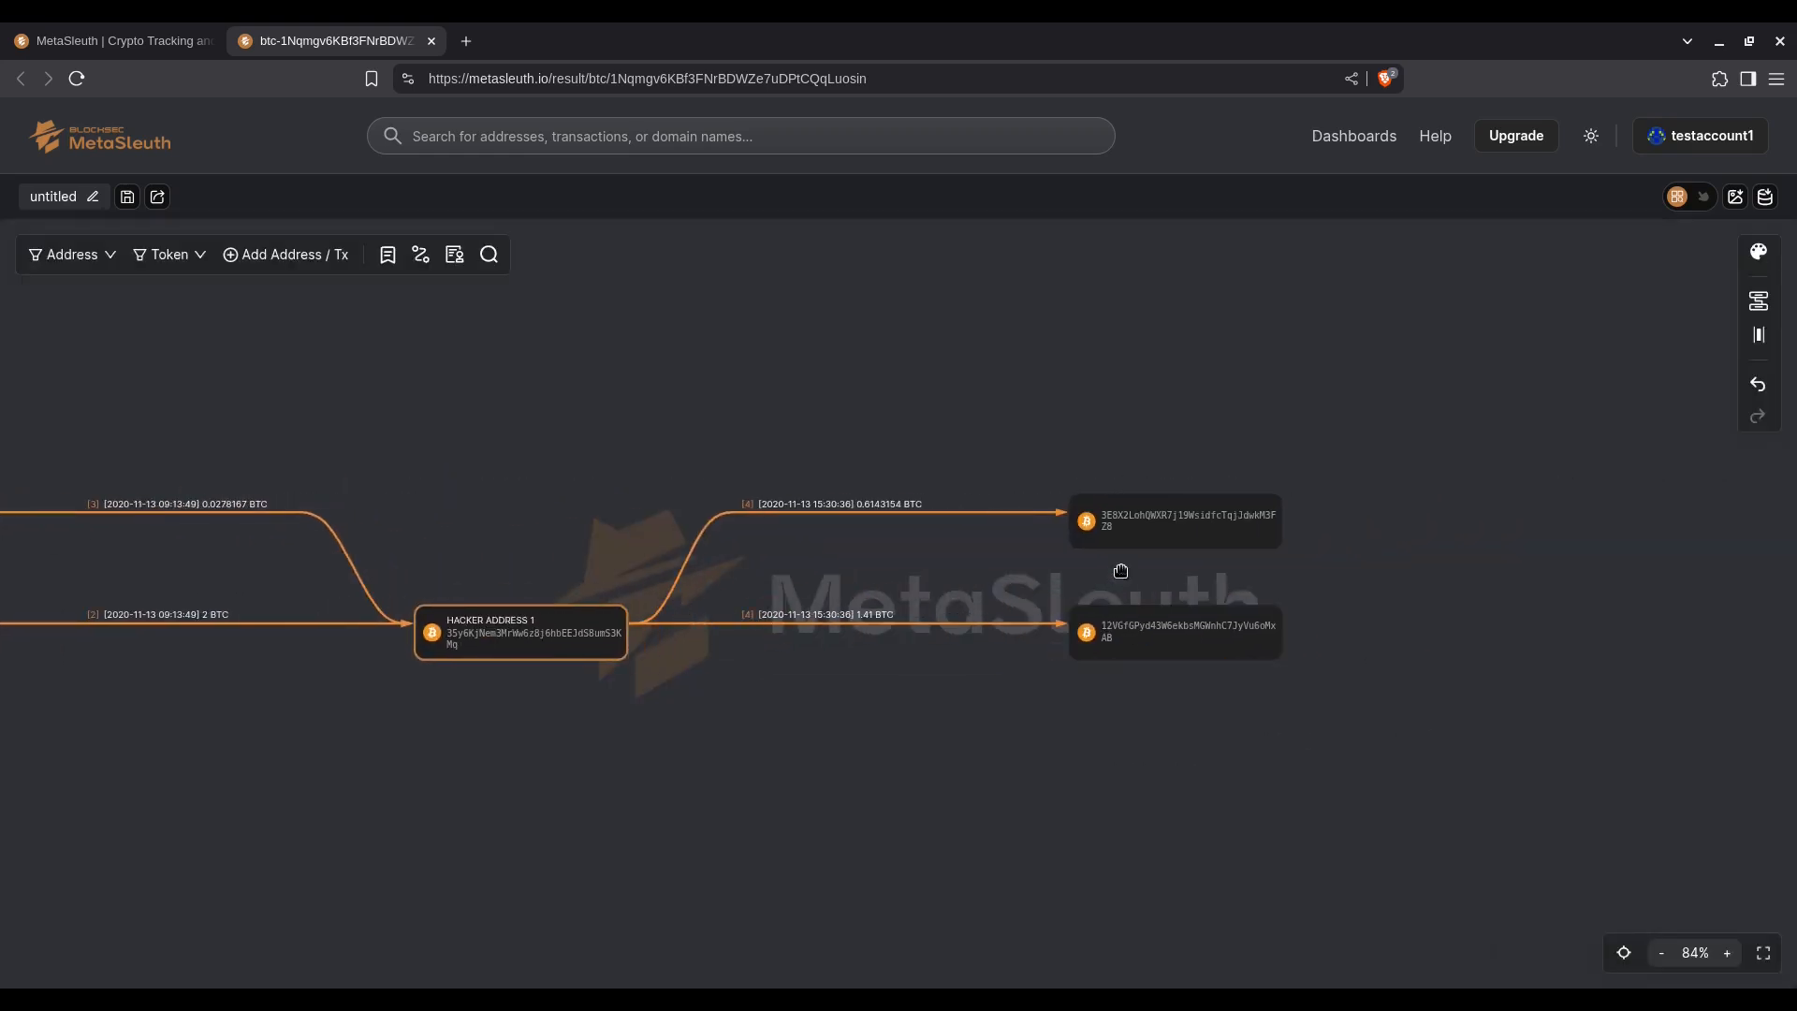
{"action": "mouse_move", "coordinate": [1153, 577]}
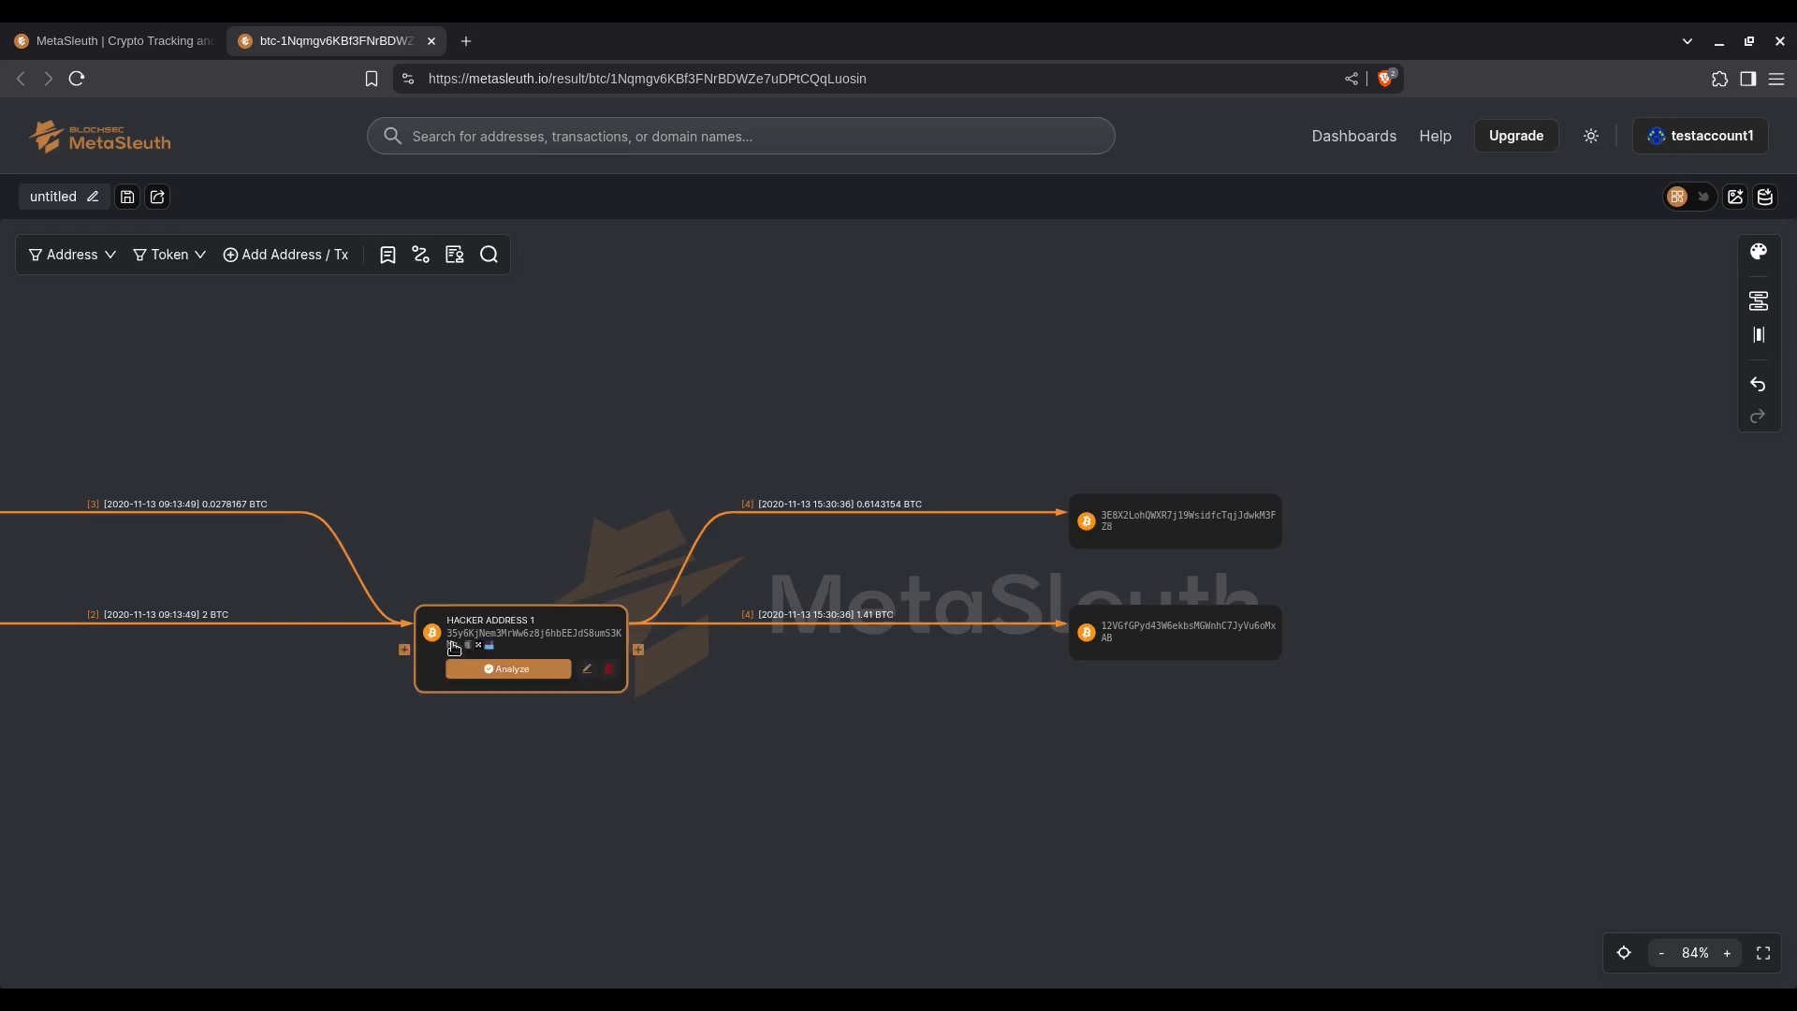
Step: Give the address that received 1.41 BTC from HACKER ADDRESS 1 the name tag "? FALSE TRAIL"
{"action": "mouse_move", "coordinate": [1124, 529]}
{"action": "left_click_drag", "start_coordinate": [1203, 473], "coordinate": [882, 471]}
{"action": "mouse_move", "coordinate": [786, 520]}
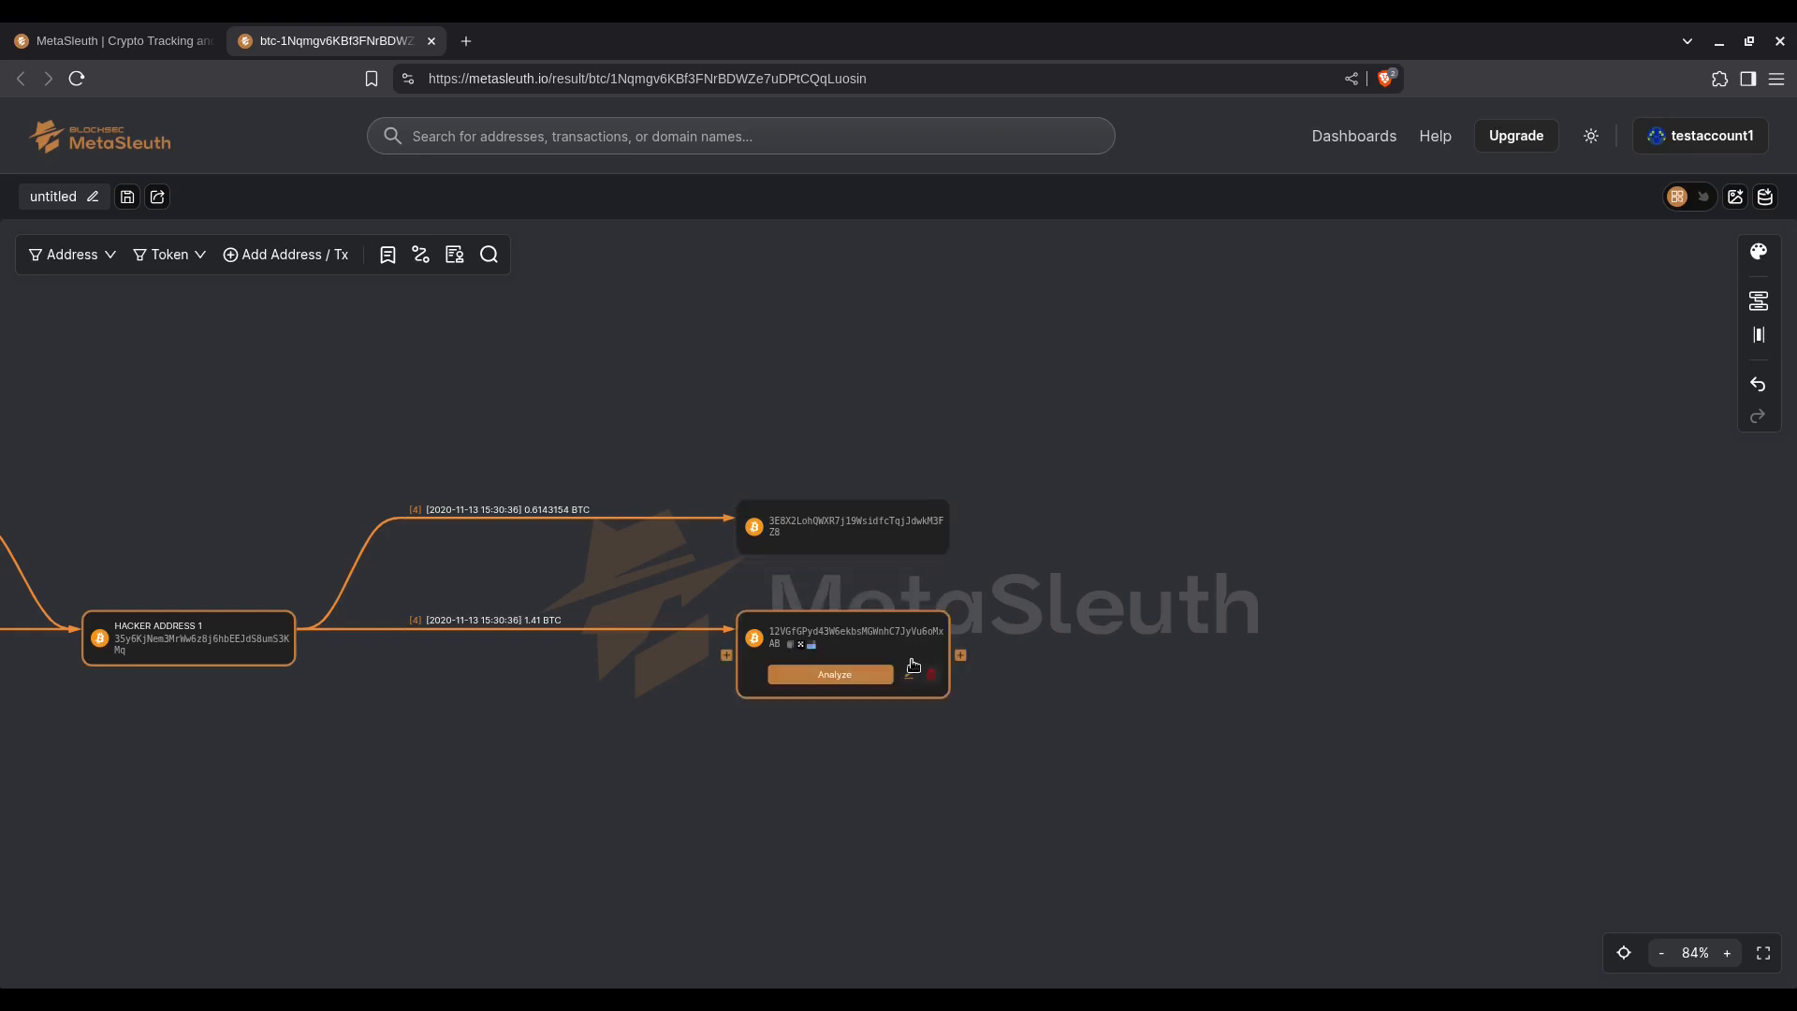
{"action": "left_click", "coordinate": [908, 672]}
{"action": "left_click", "coordinate": [866, 529]}
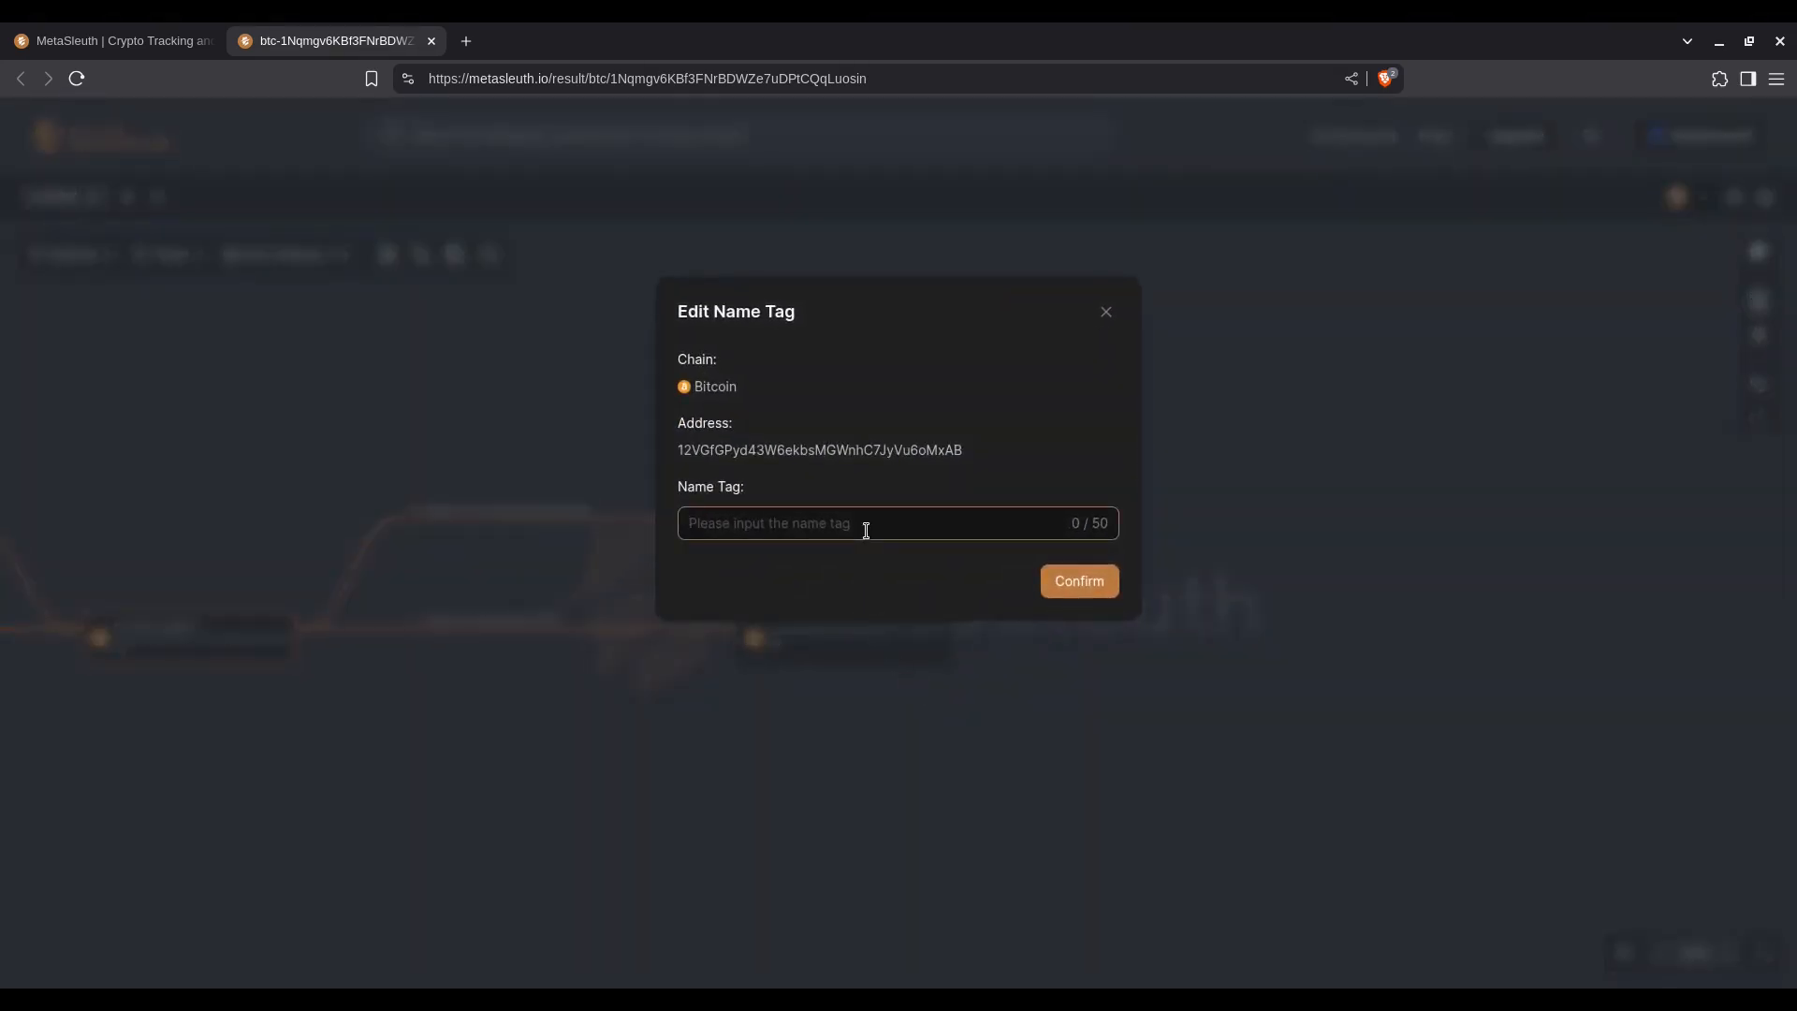
{"action": "type", "text": "? FALSE TRAIL"}
{"action": "left_click", "coordinate": [1071, 586]}
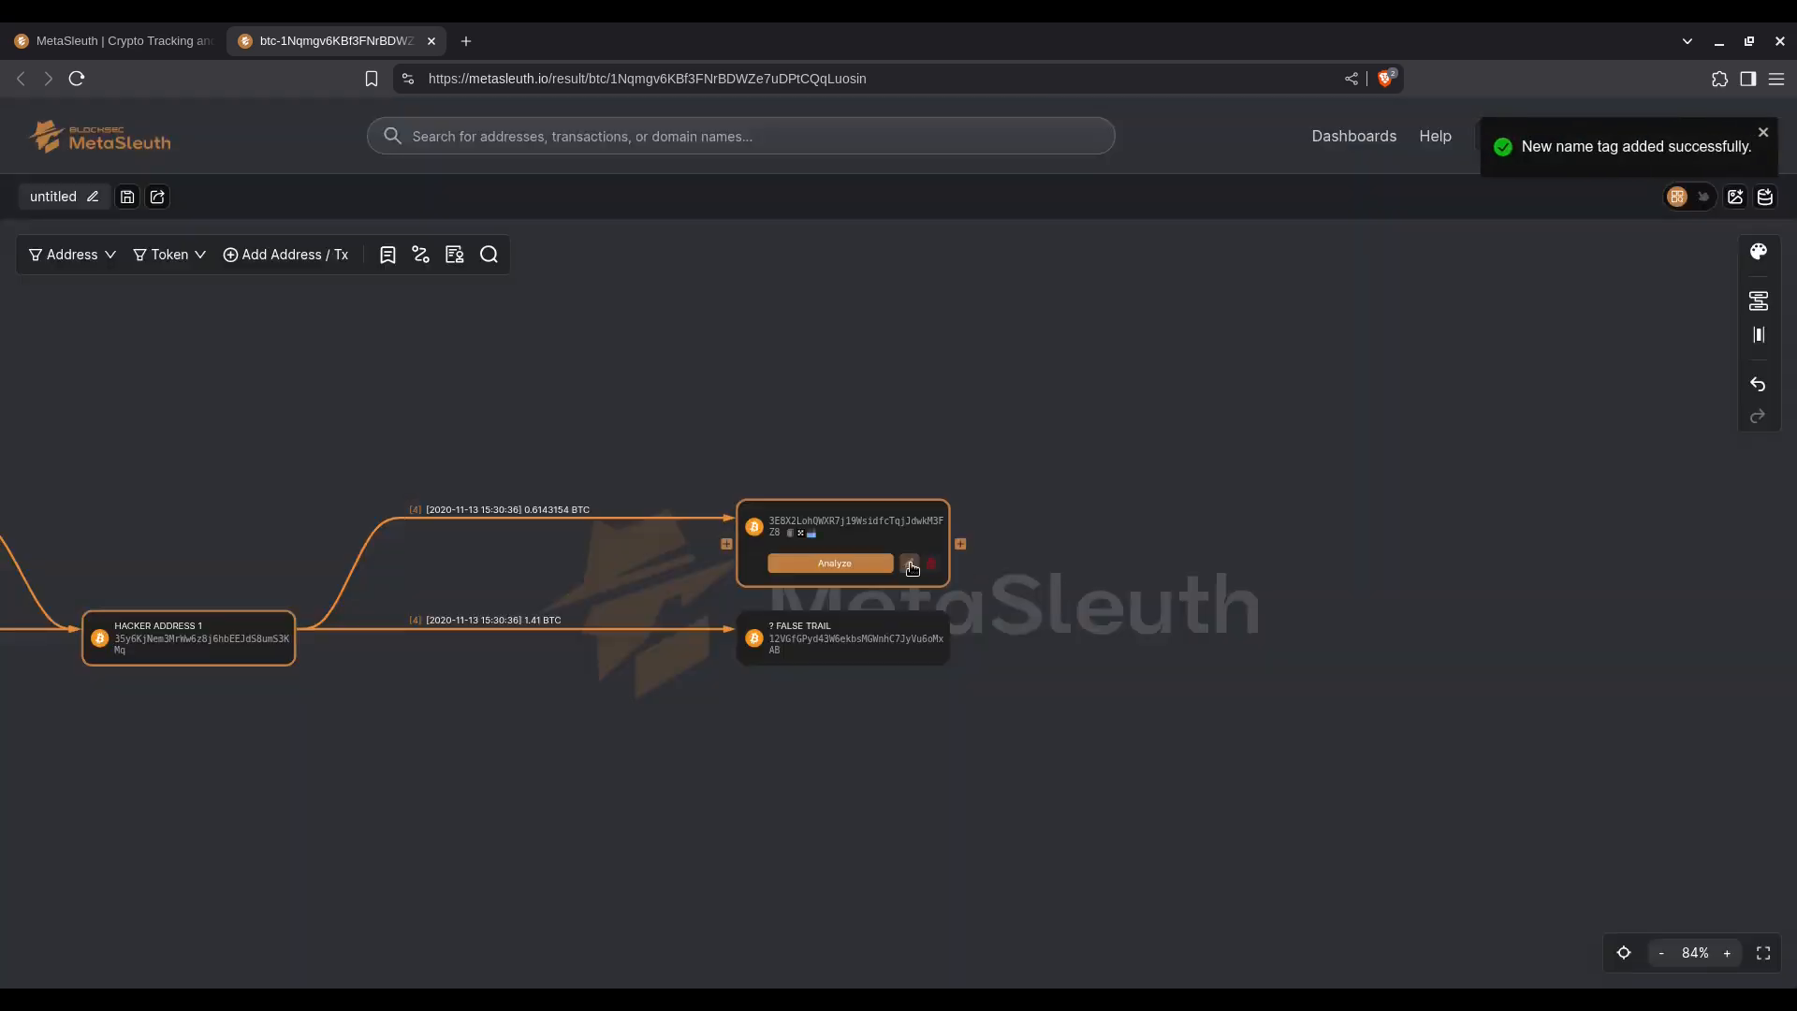
Step: Give the address that received 0.6143154 BTC from HACKER ADDRESS 1 the name tag HACKER CHANGE 1
{"action": "left_click", "coordinate": [910, 565]}
{"action": "left_click", "coordinate": [860, 524]}
{"action": "type", "text": "HACKER"}
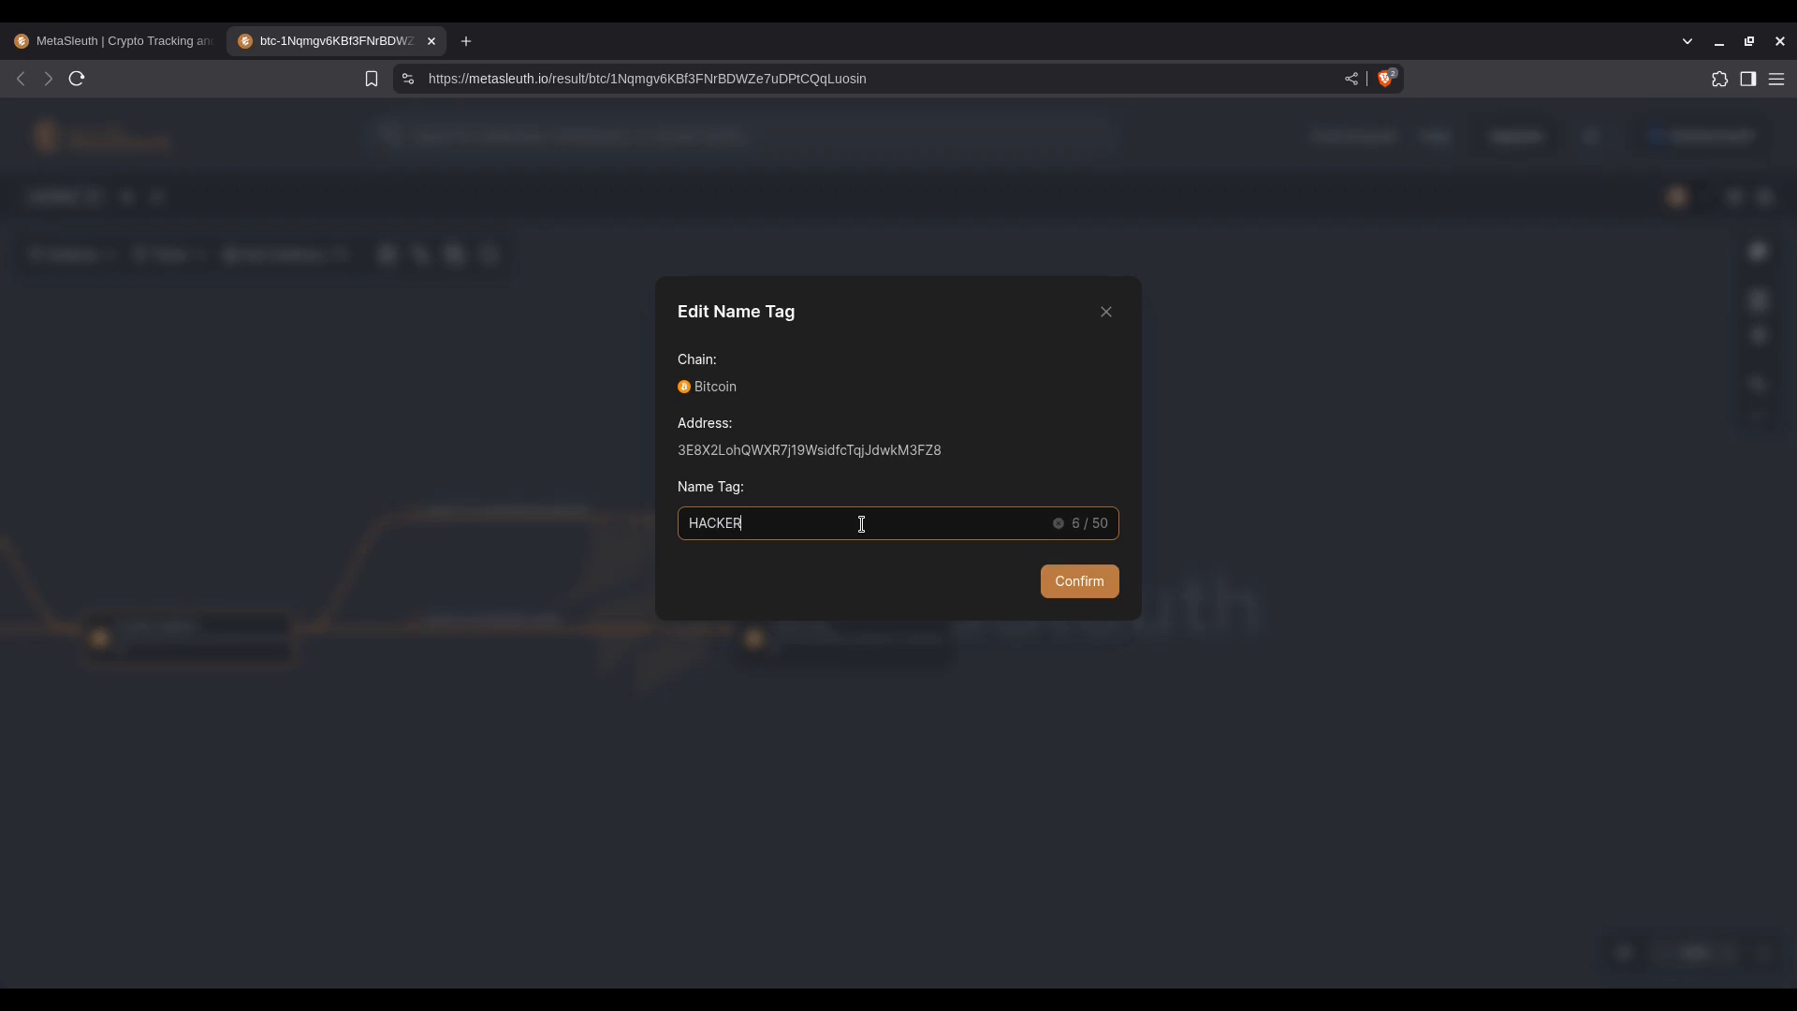
{"action": "type", "text": " CHANGE 1"}
{"action": "left_click", "coordinate": [1074, 582]}
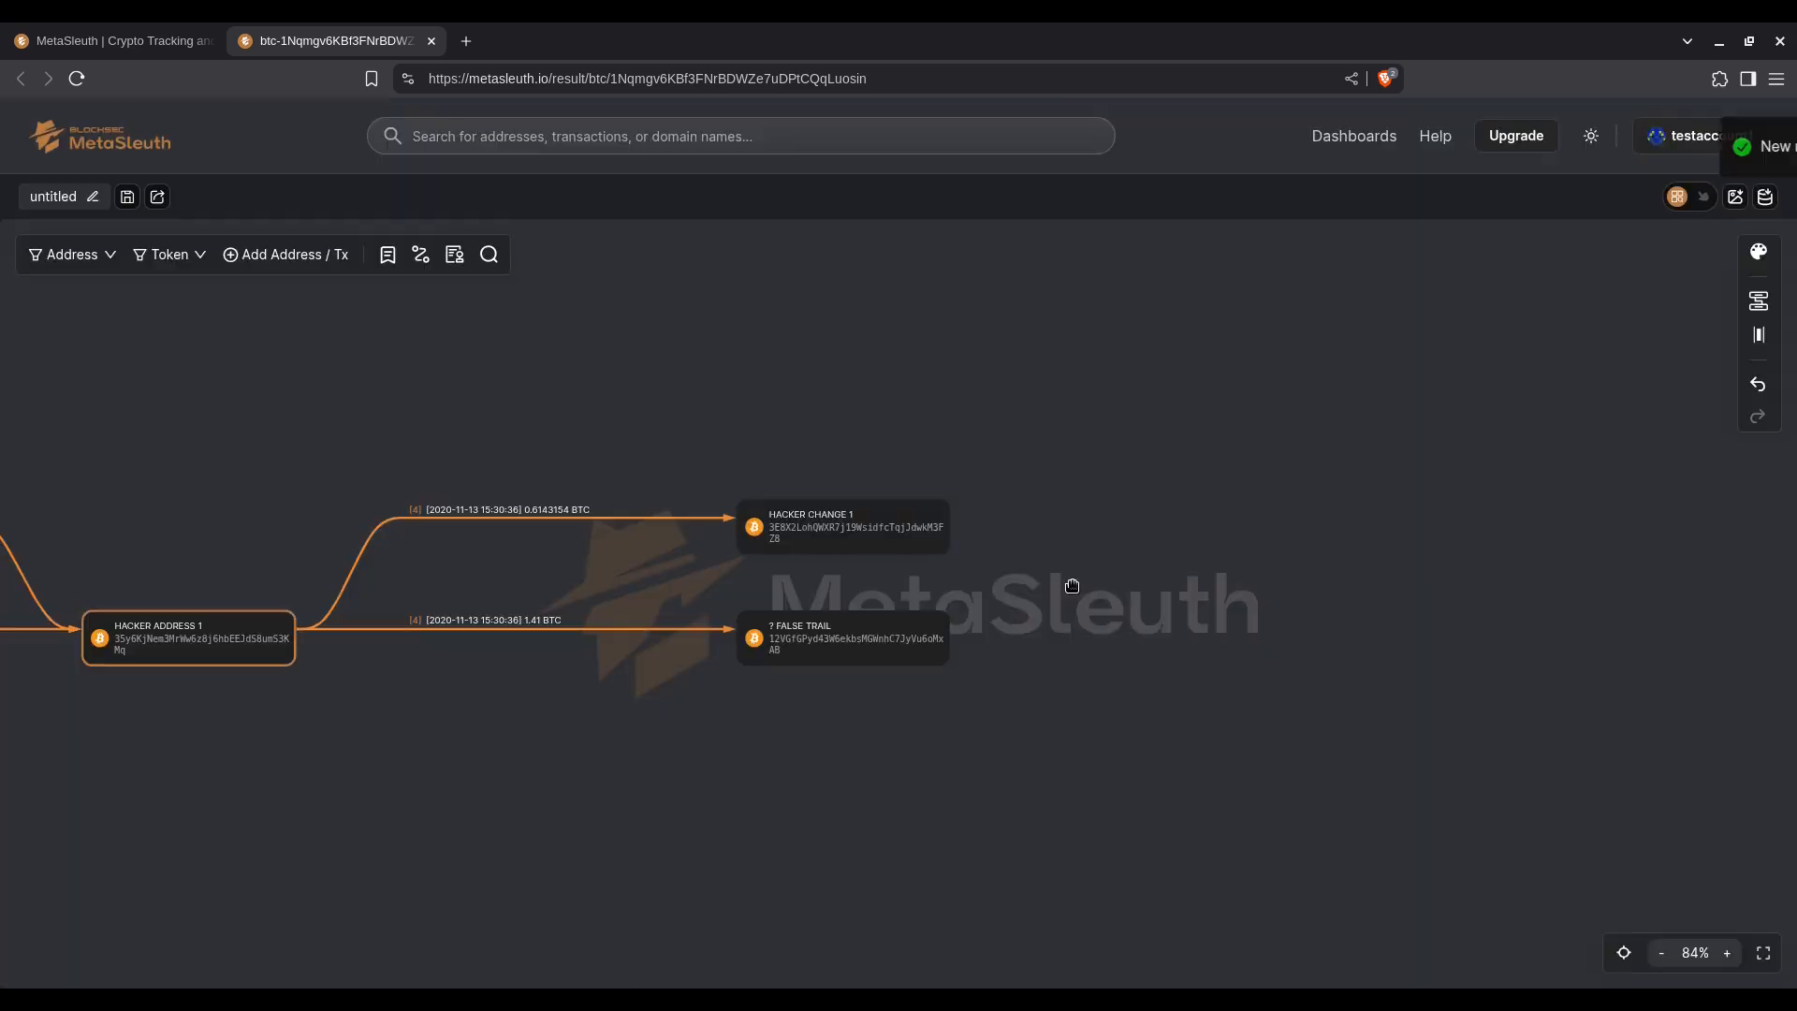
Step: Expand the outgoing transfers of HACKER CHANGE 1 on the chart
{"action": "left_click_drag", "start_coordinate": [1072, 586], "coordinate": [1163, 570]}
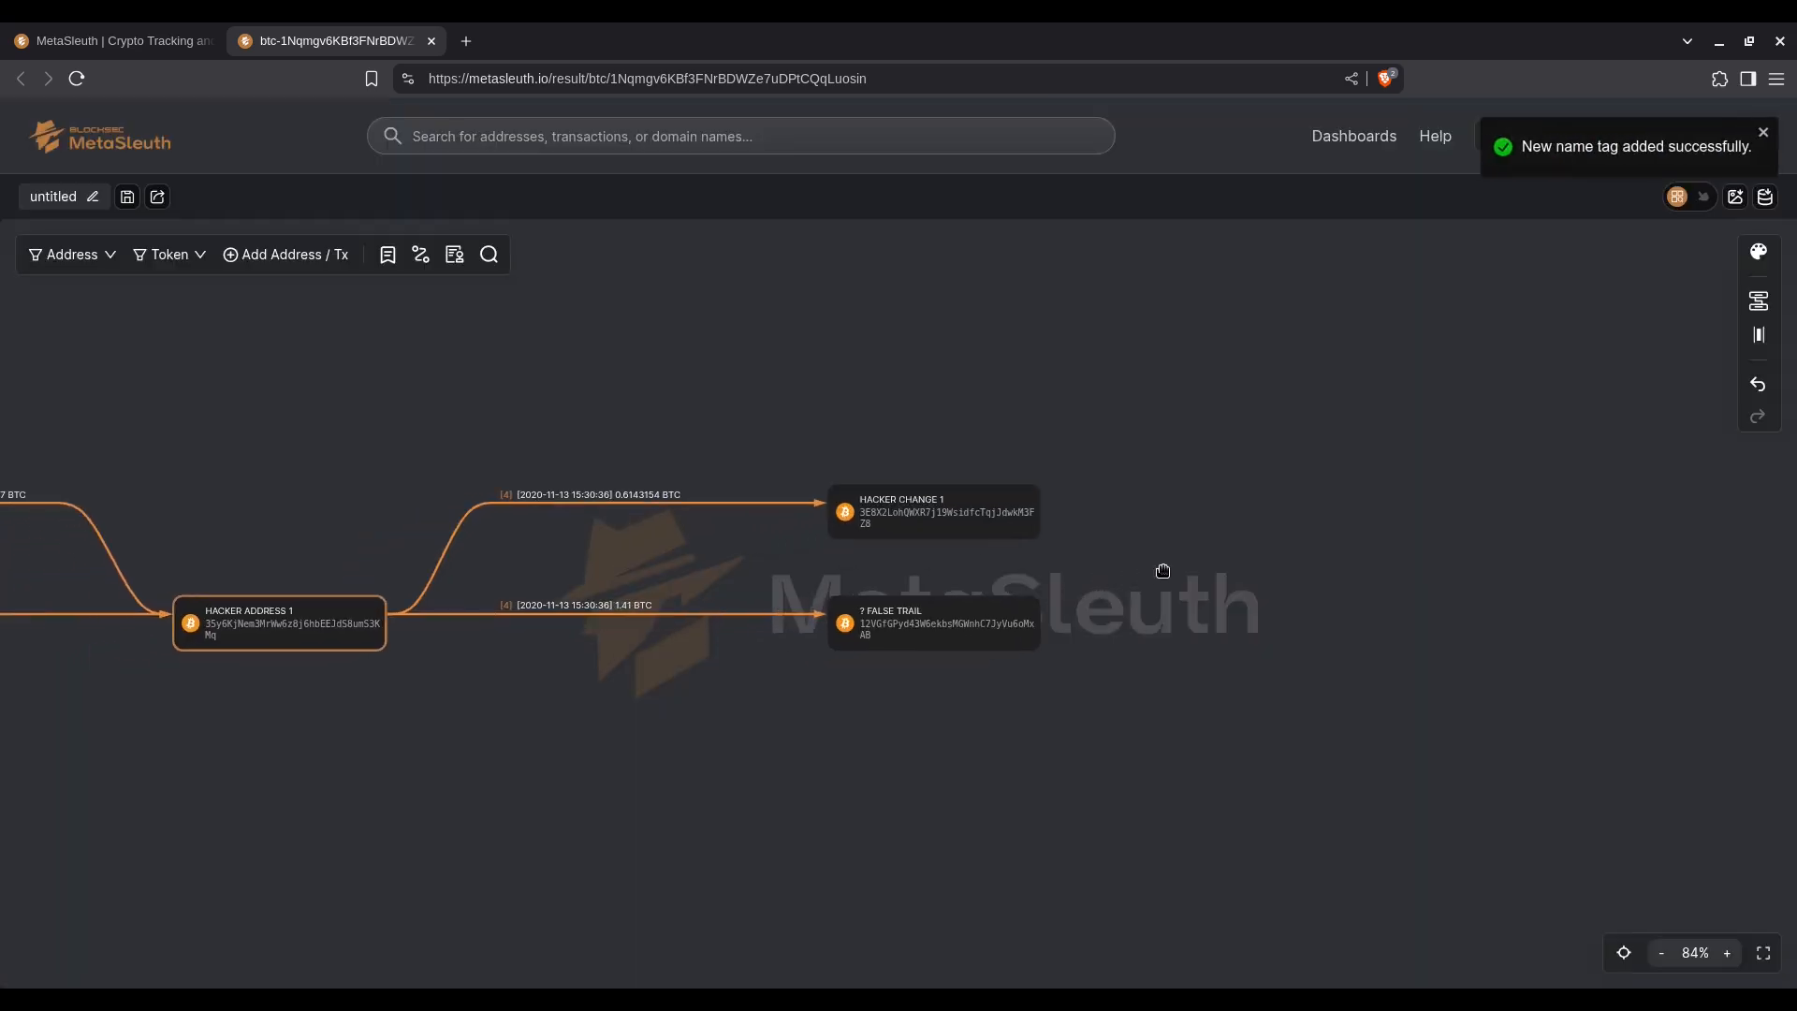
{"action": "mouse_move", "coordinate": [980, 522]}
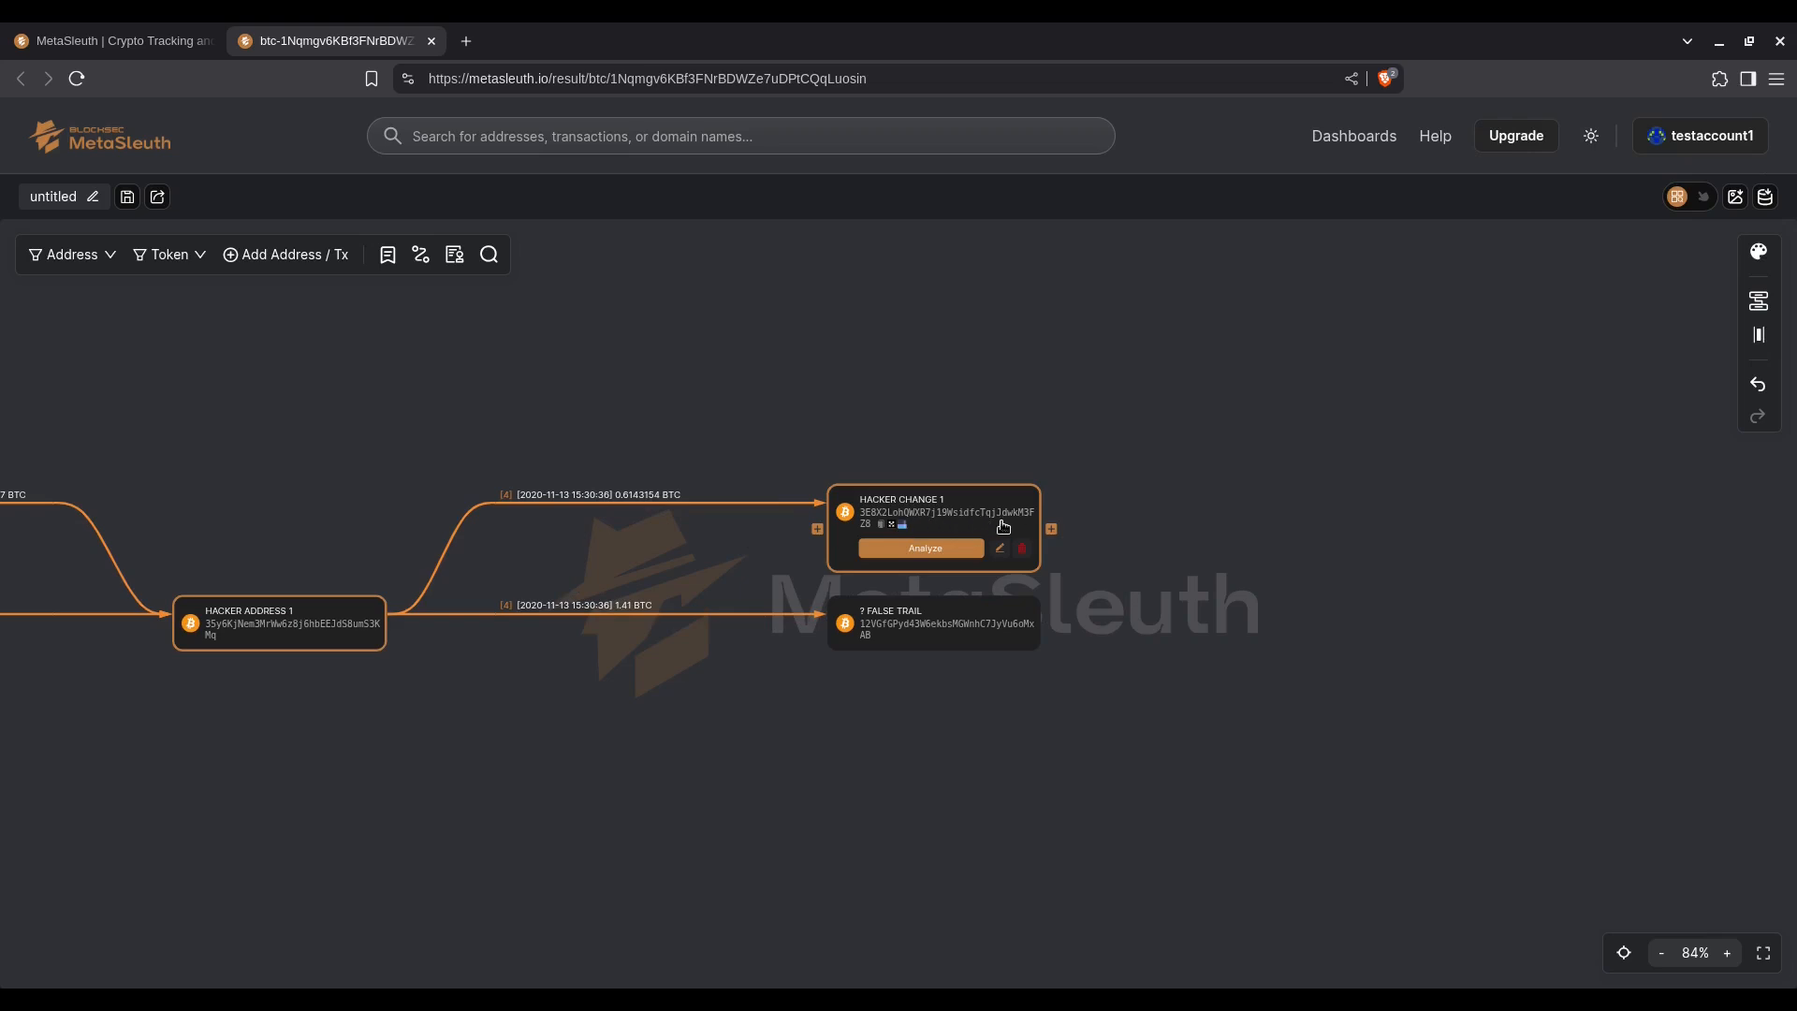
{"action": "left_click", "coordinate": [1050, 530]}
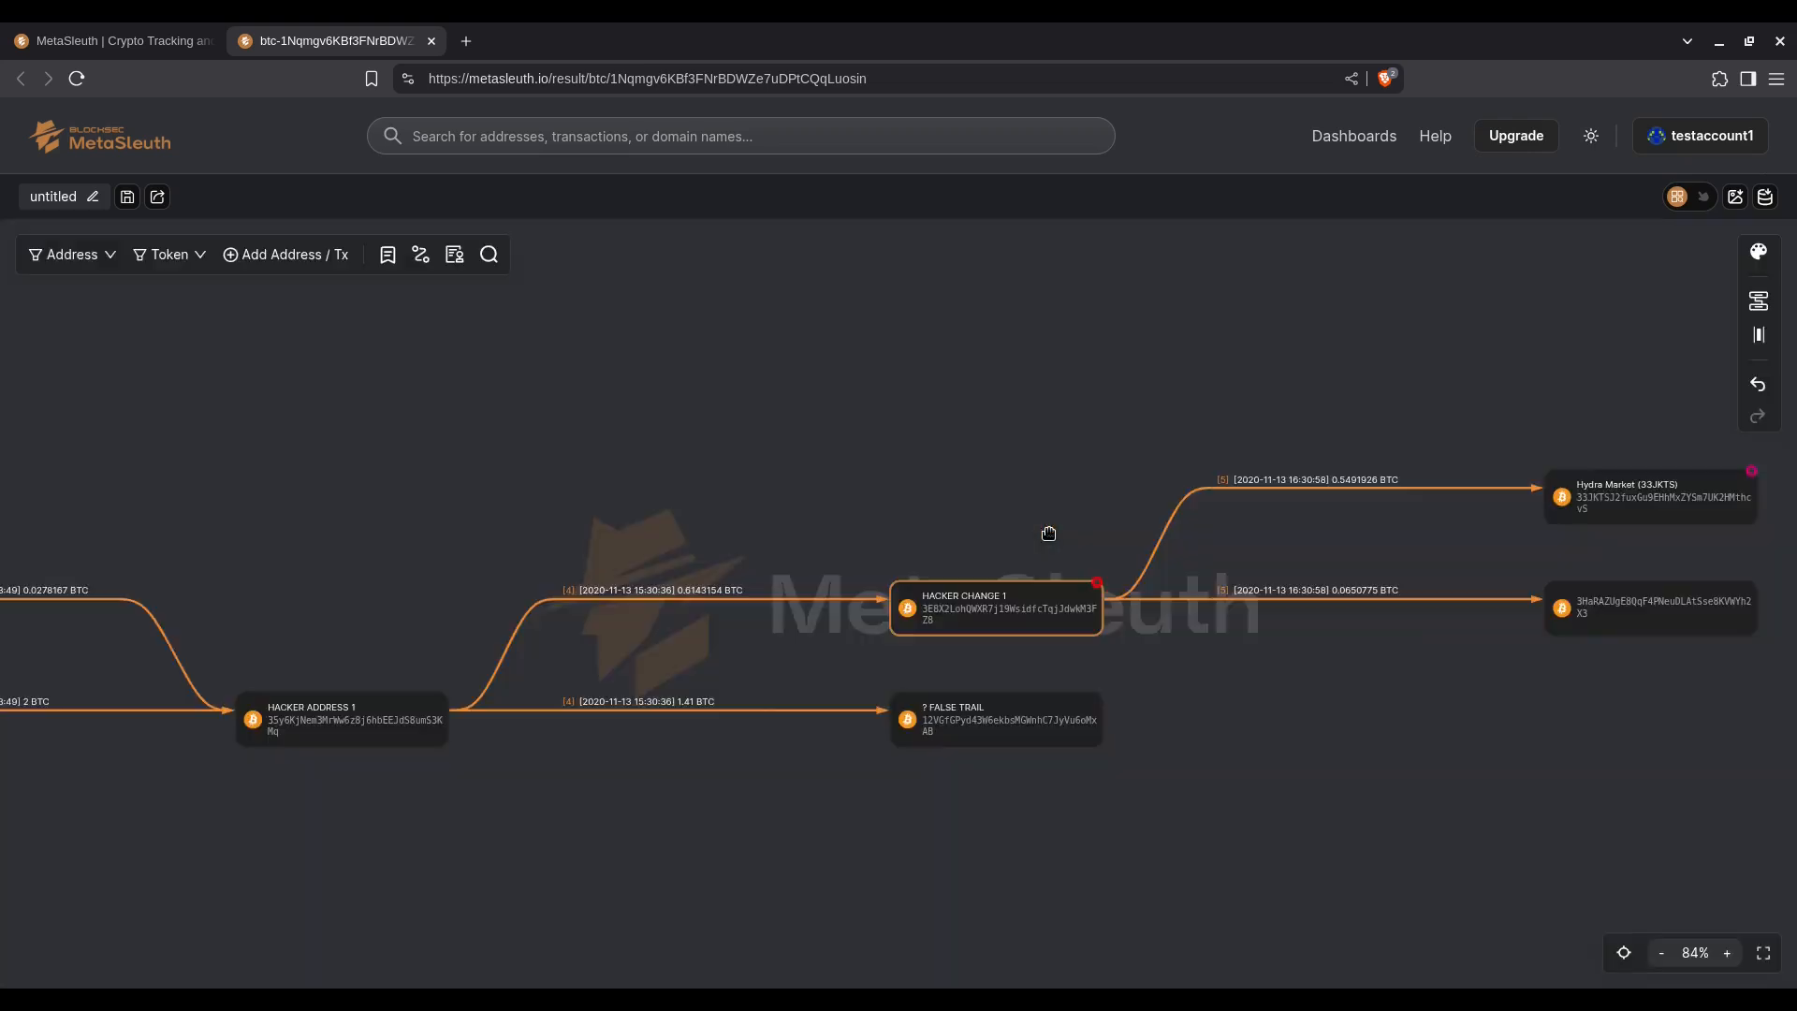
{"action": "left_click_drag", "start_coordinate": [1048, 532], "coordinate": [642, 522]}
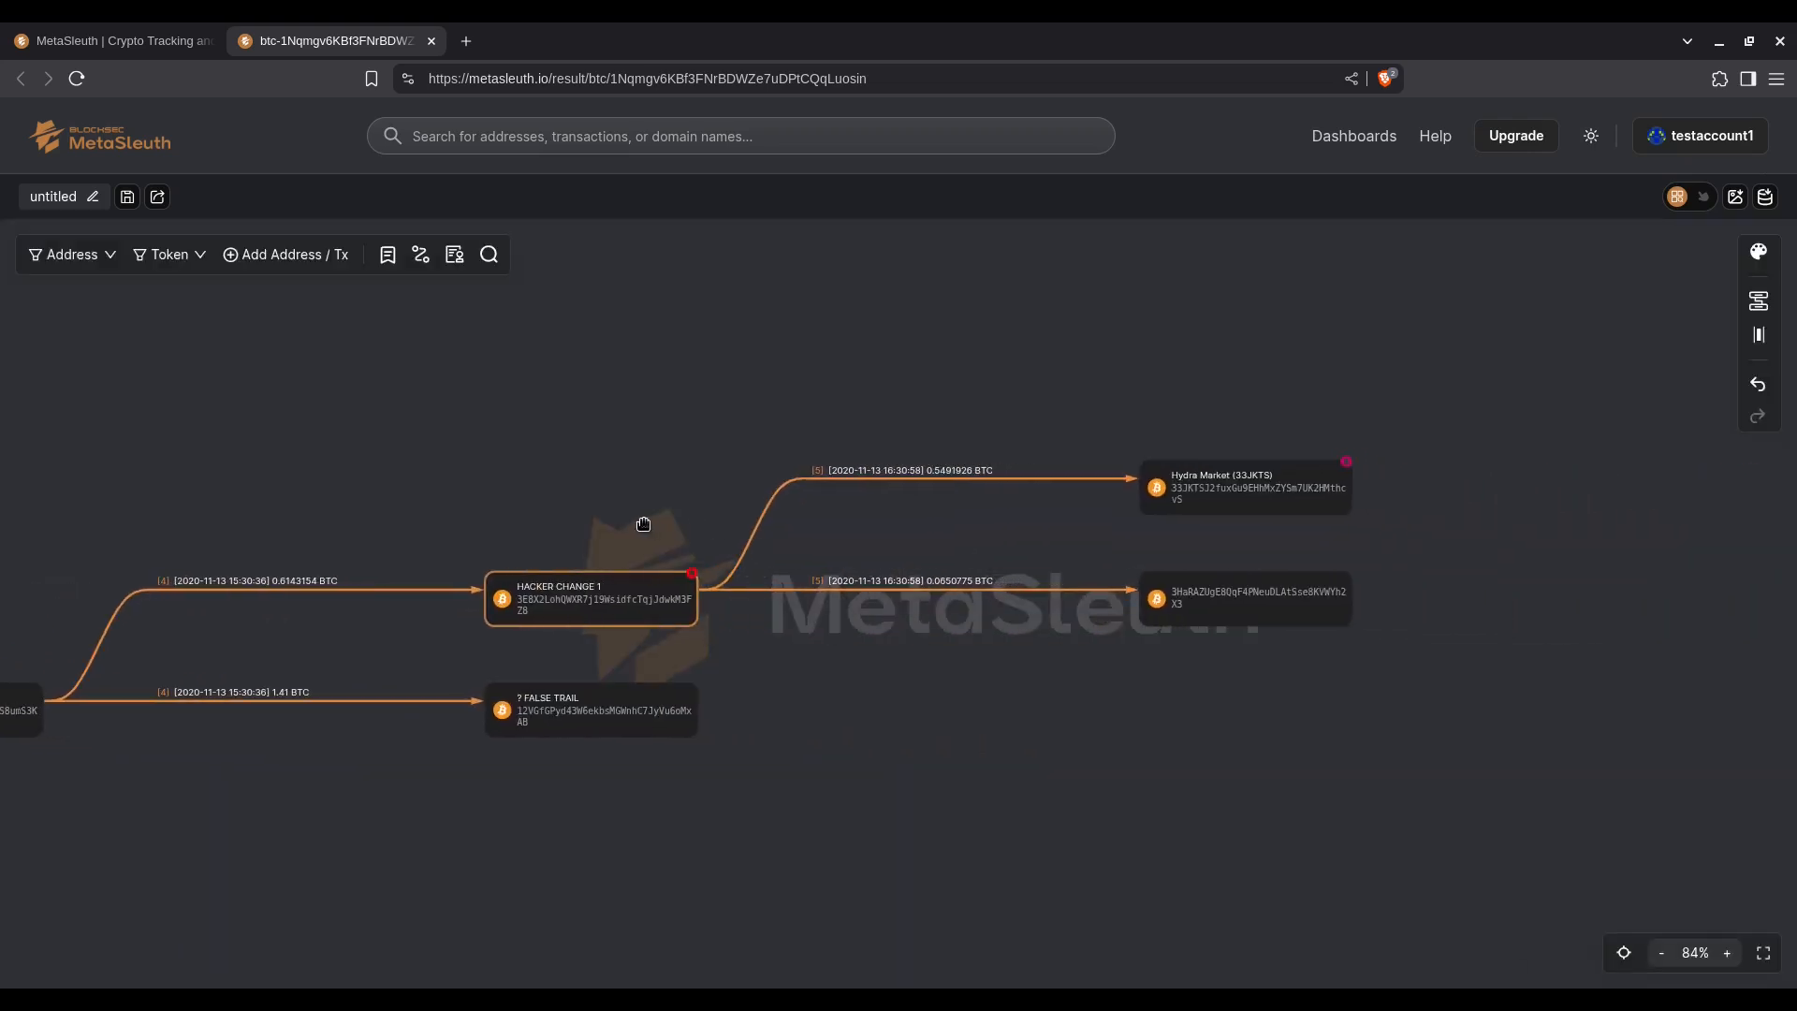
Step: Check the risk labels and related addresses of the Hydra Market address, and close its details
{"action": "mouse_move", "coordinate": [1255, 493]}
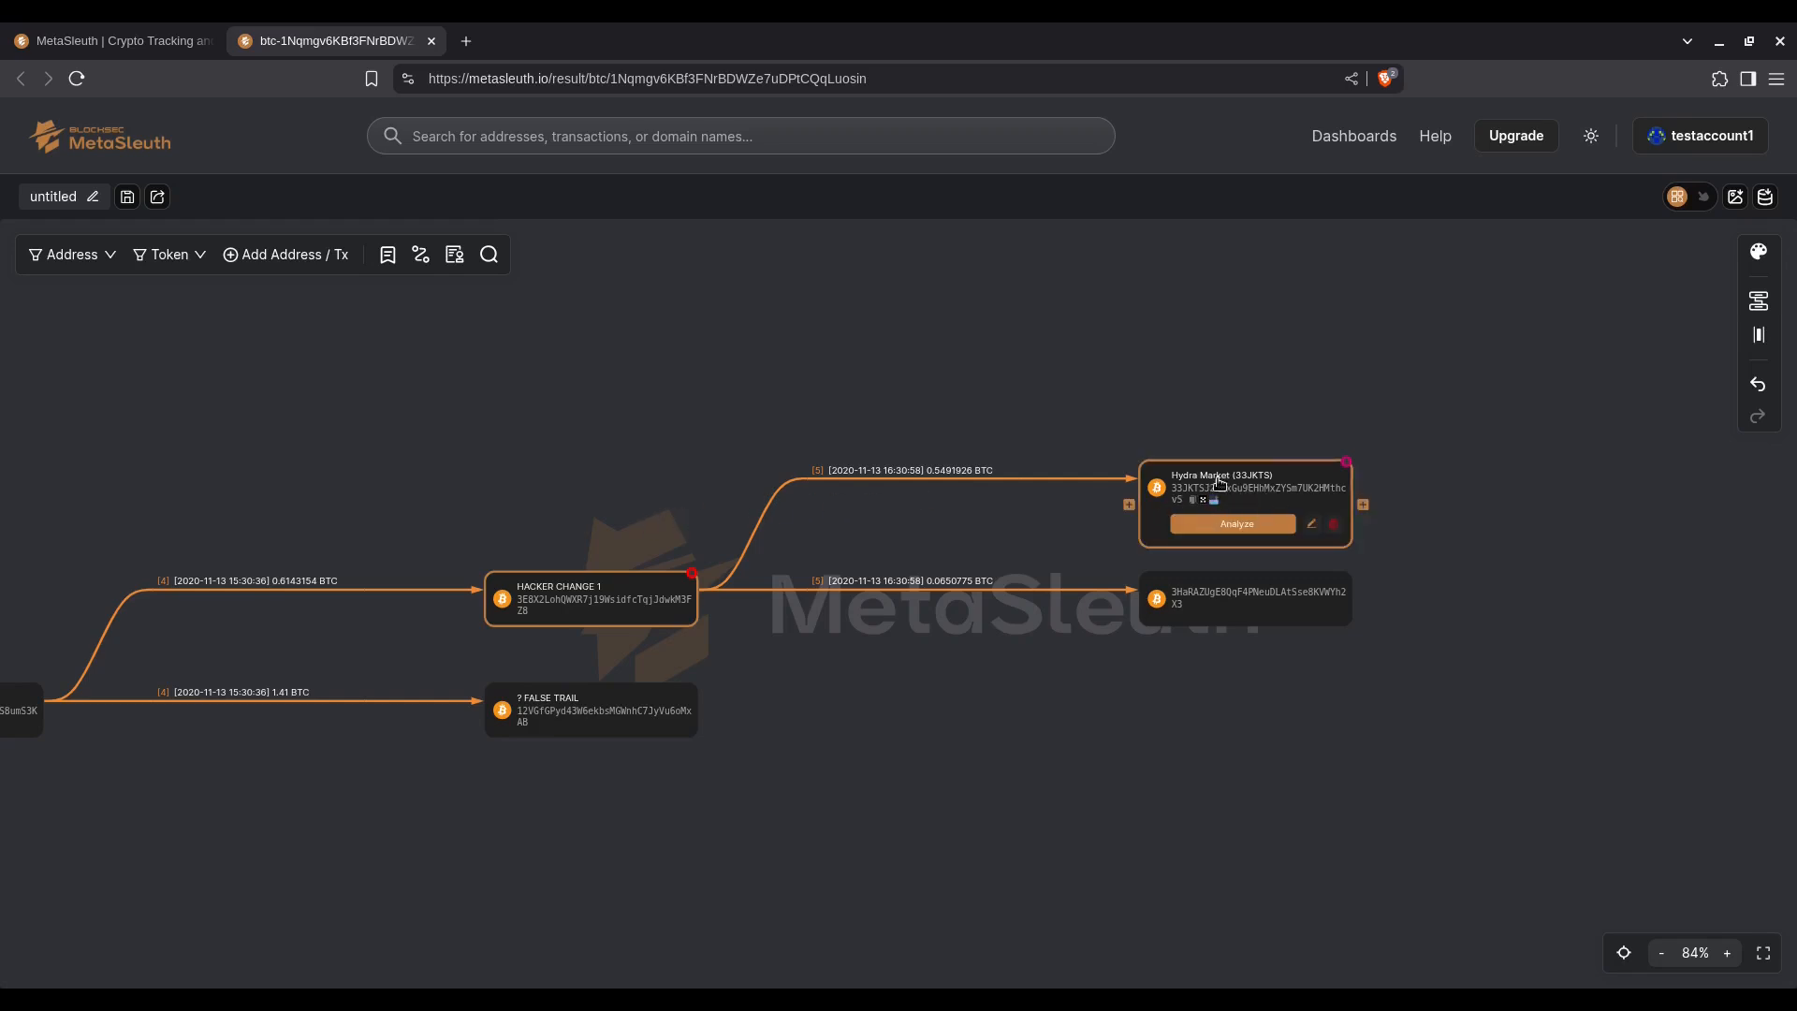
{"action": "left_click", "coordinate": [1250, 486]}
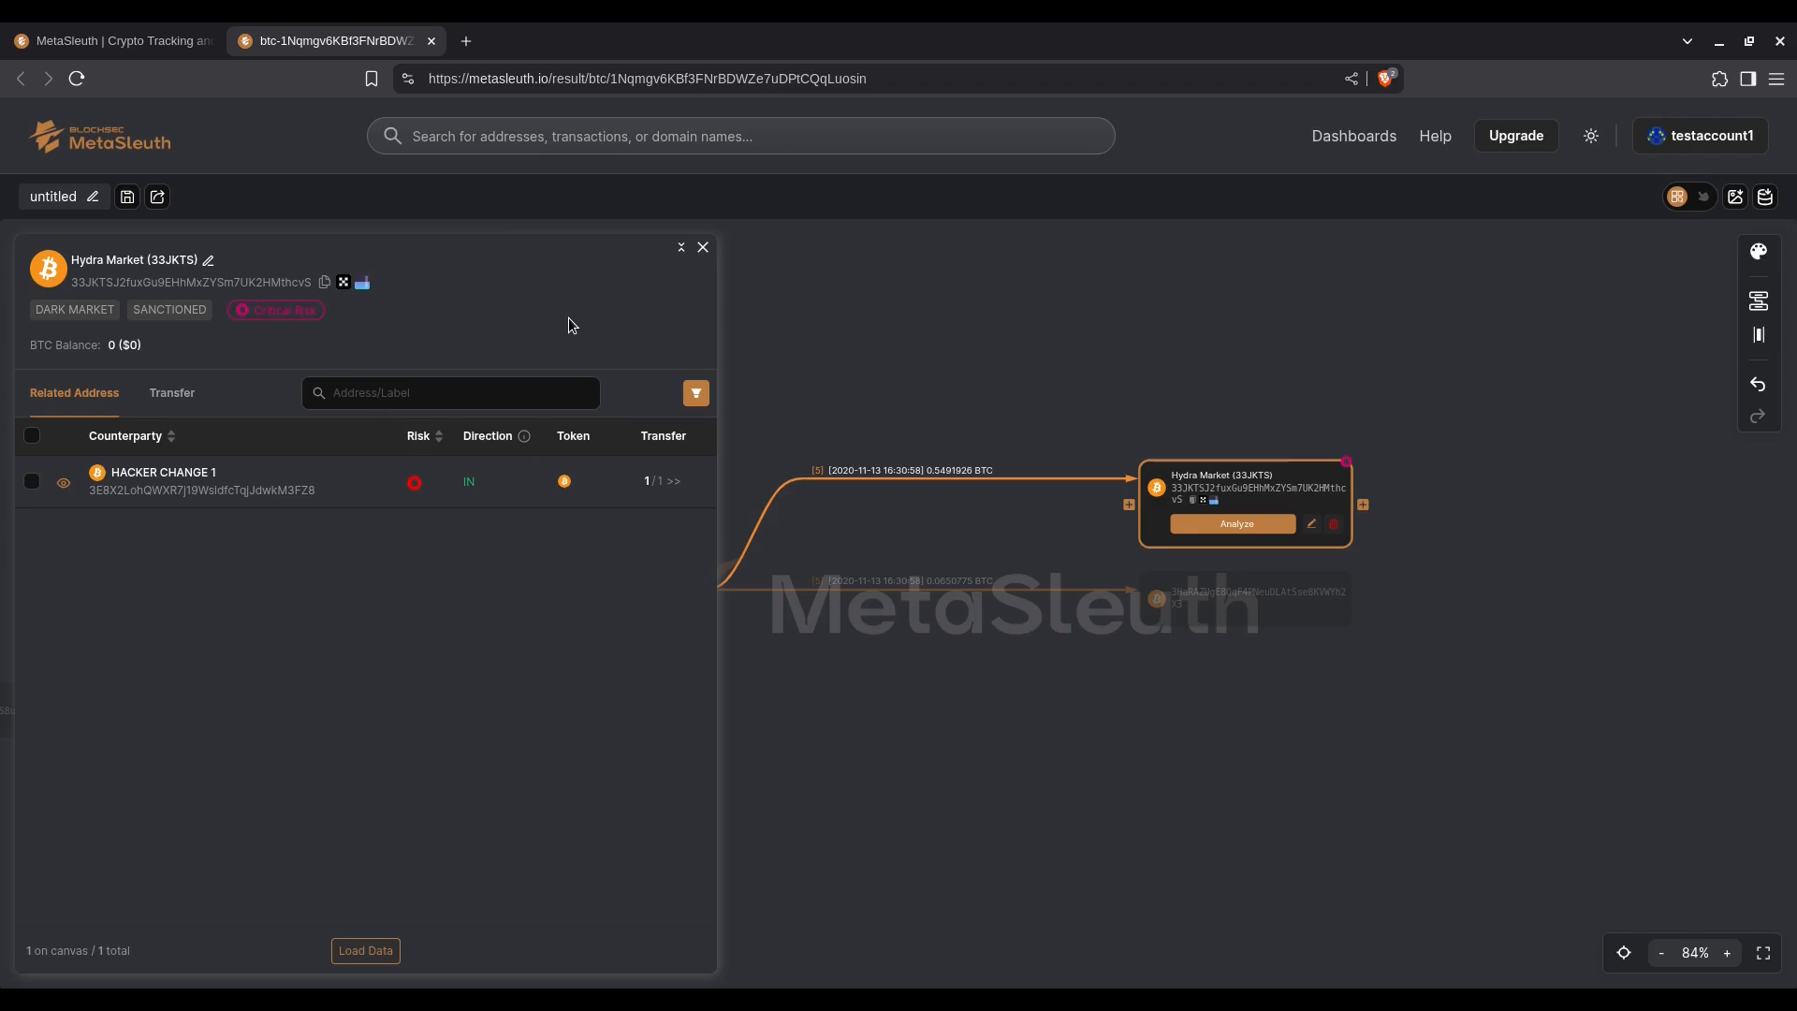
{"action": "left_click", "coordinate": [703, 247]}
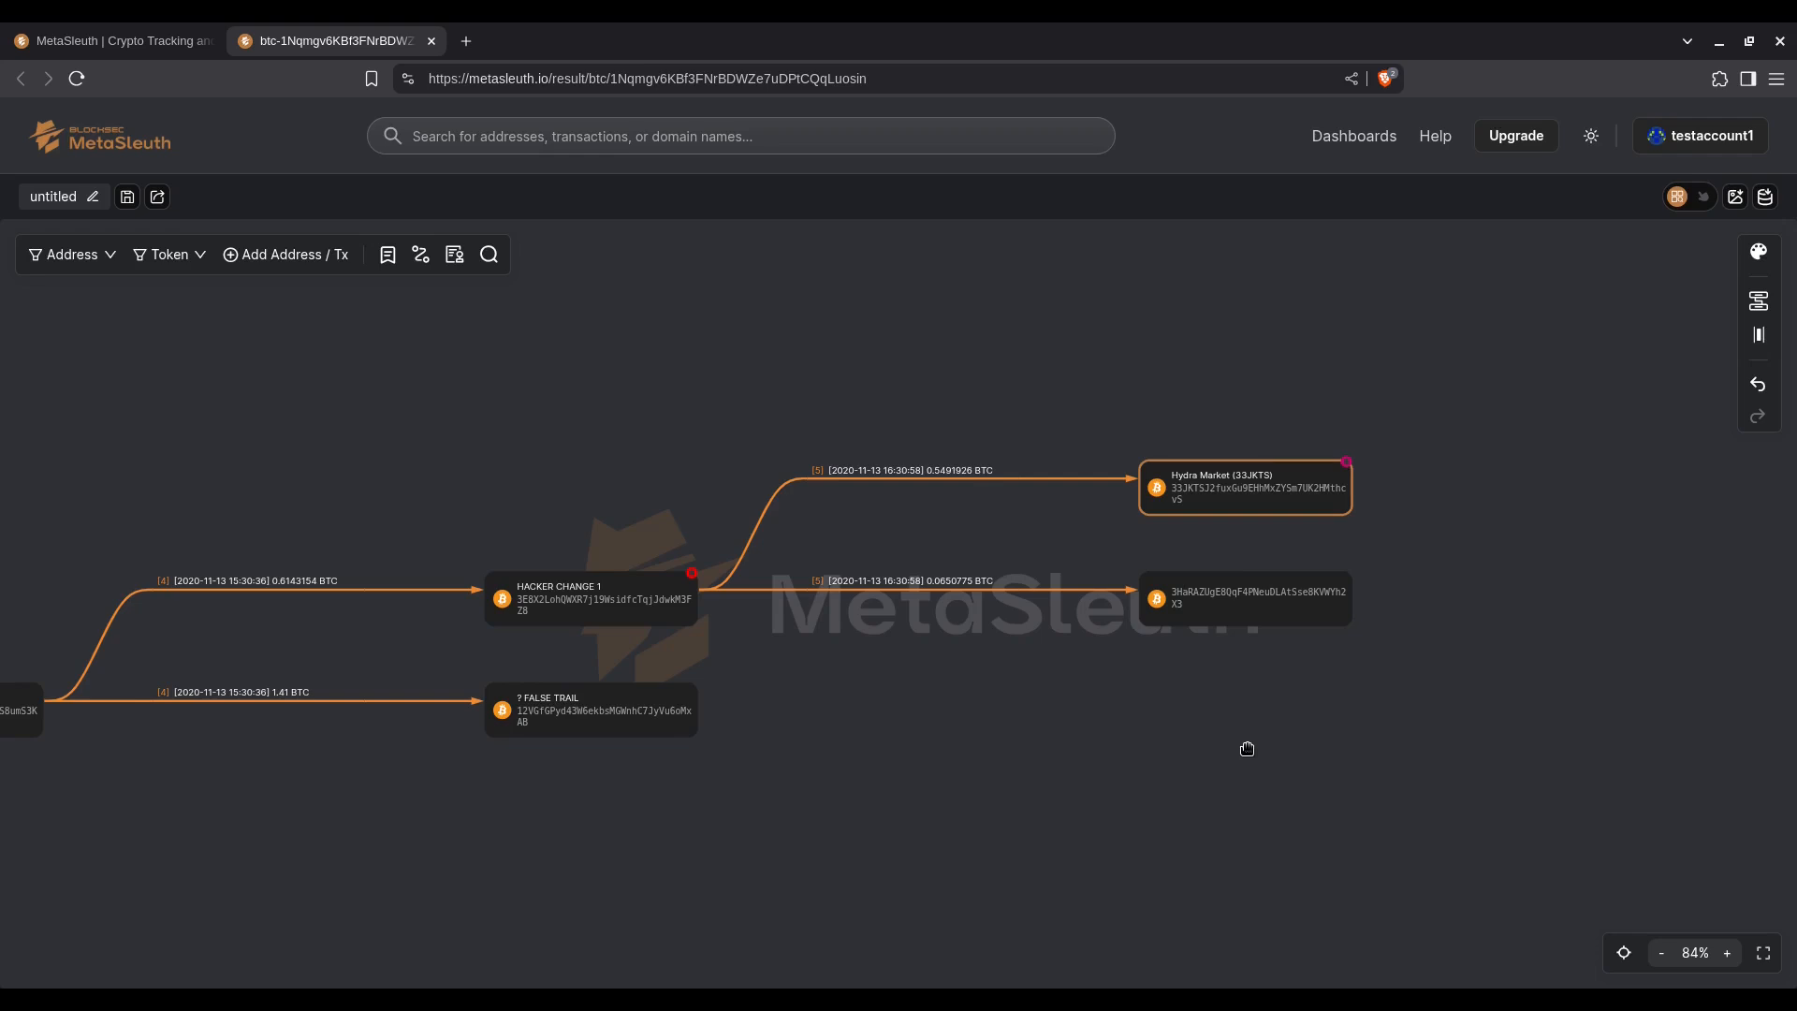
Step: Expand the outgoing transfers of the address that received 0.0650775 BTC, and those of its 0.0037767 BTC recipient
{"action": "left_click", "coordinate": [1359, 621]}
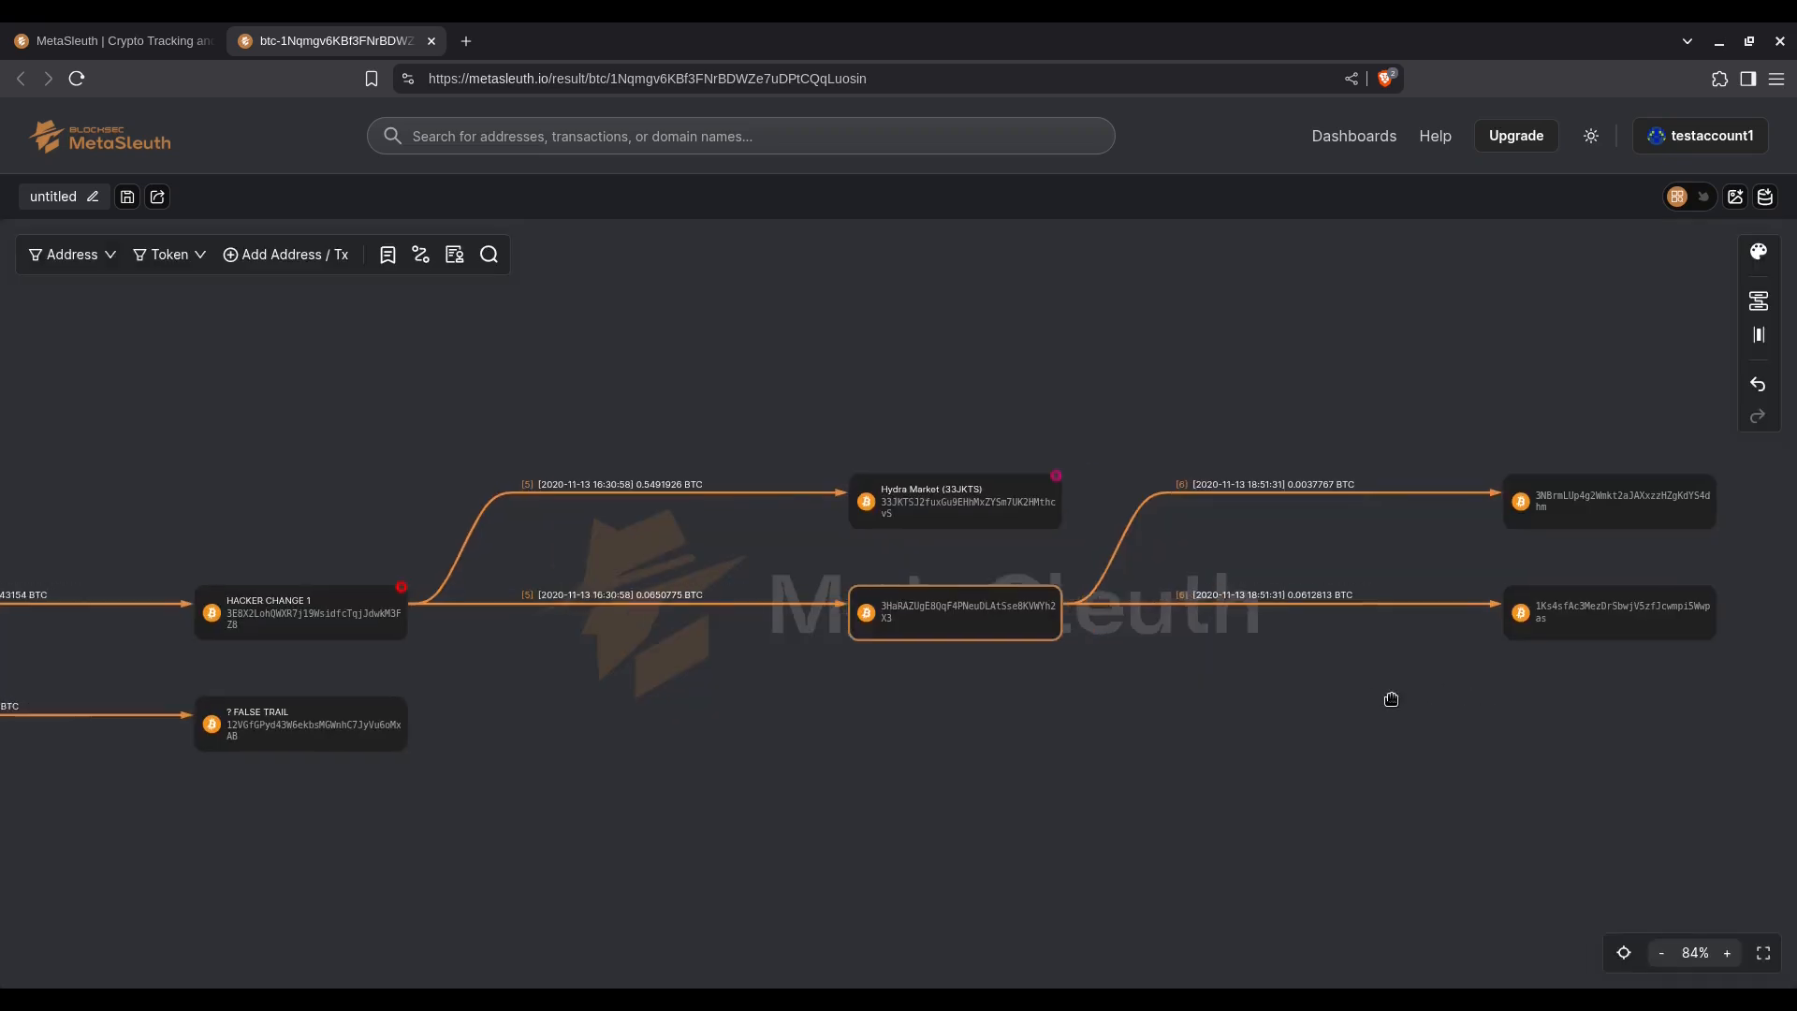
{"action": "mouse_move", "coordinate": [473, 631]}
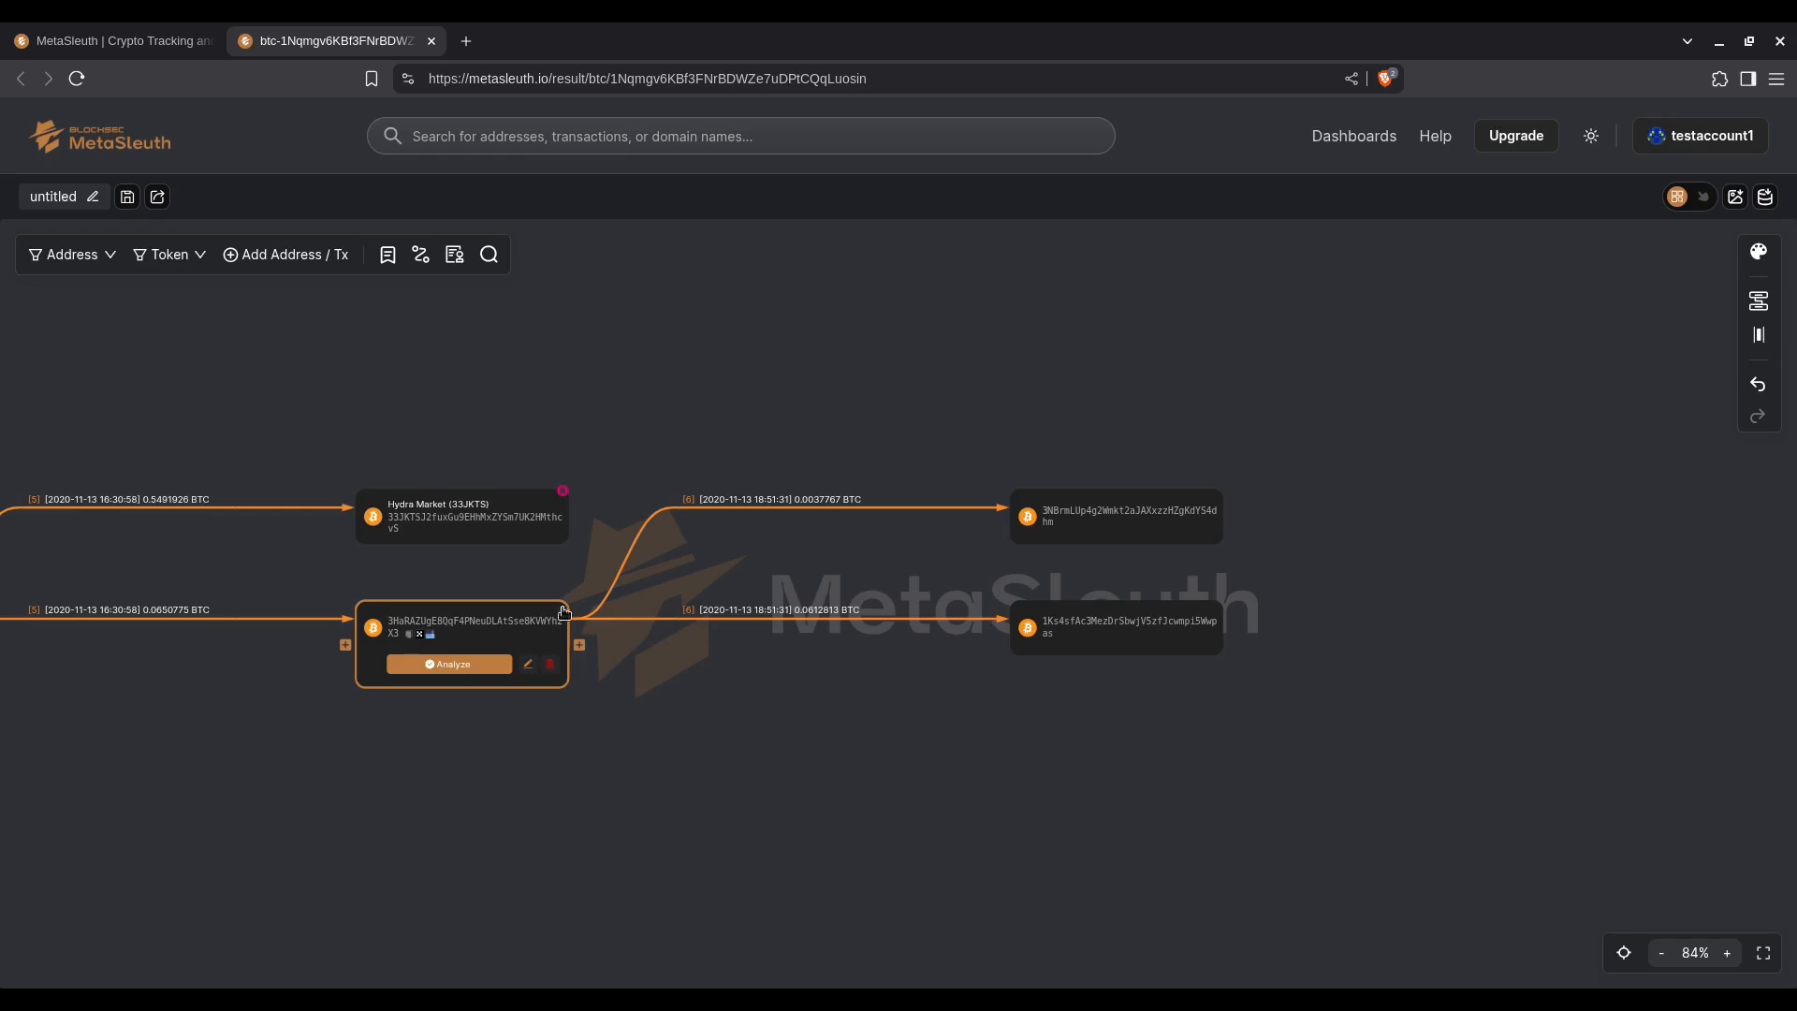
{"action": "mouse_move", "coordinate": [1056, 525]}
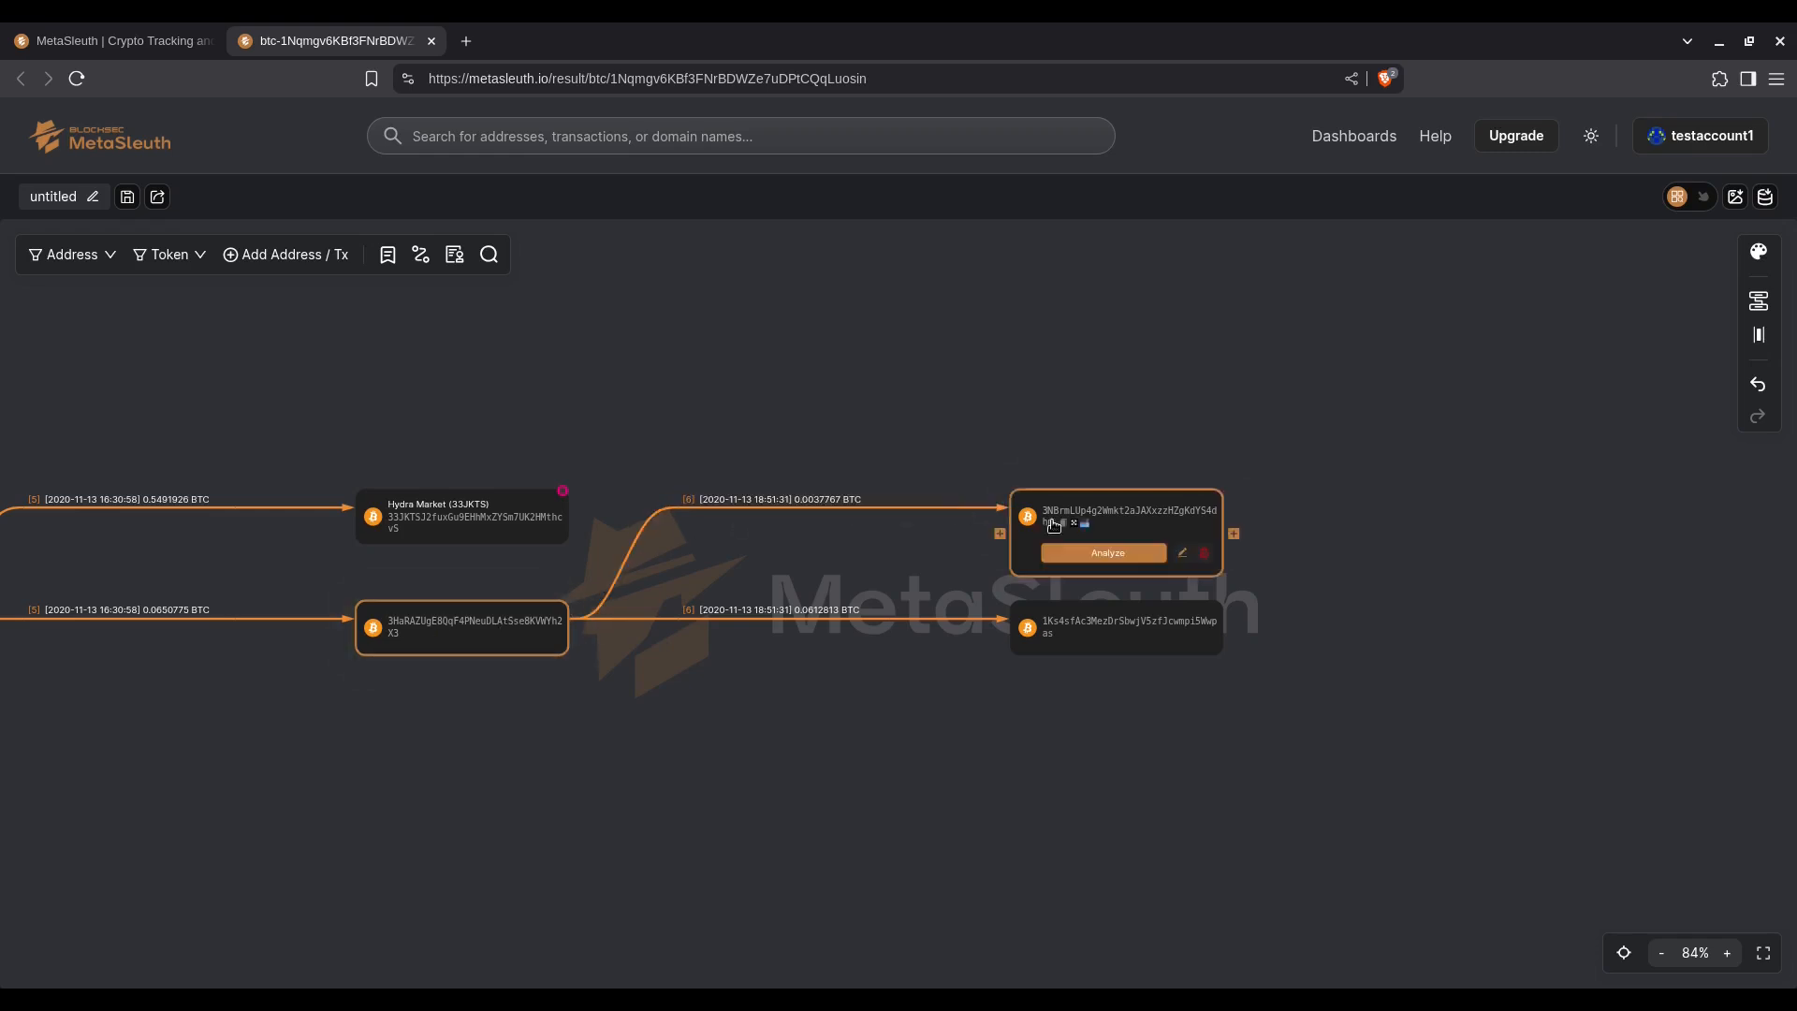
{"action": "left_click", "coordinate": [1234, 534]}
{"action": "left_click_drag", "start_coordinate": [1416, 633], "coordinate": [854, 709]}
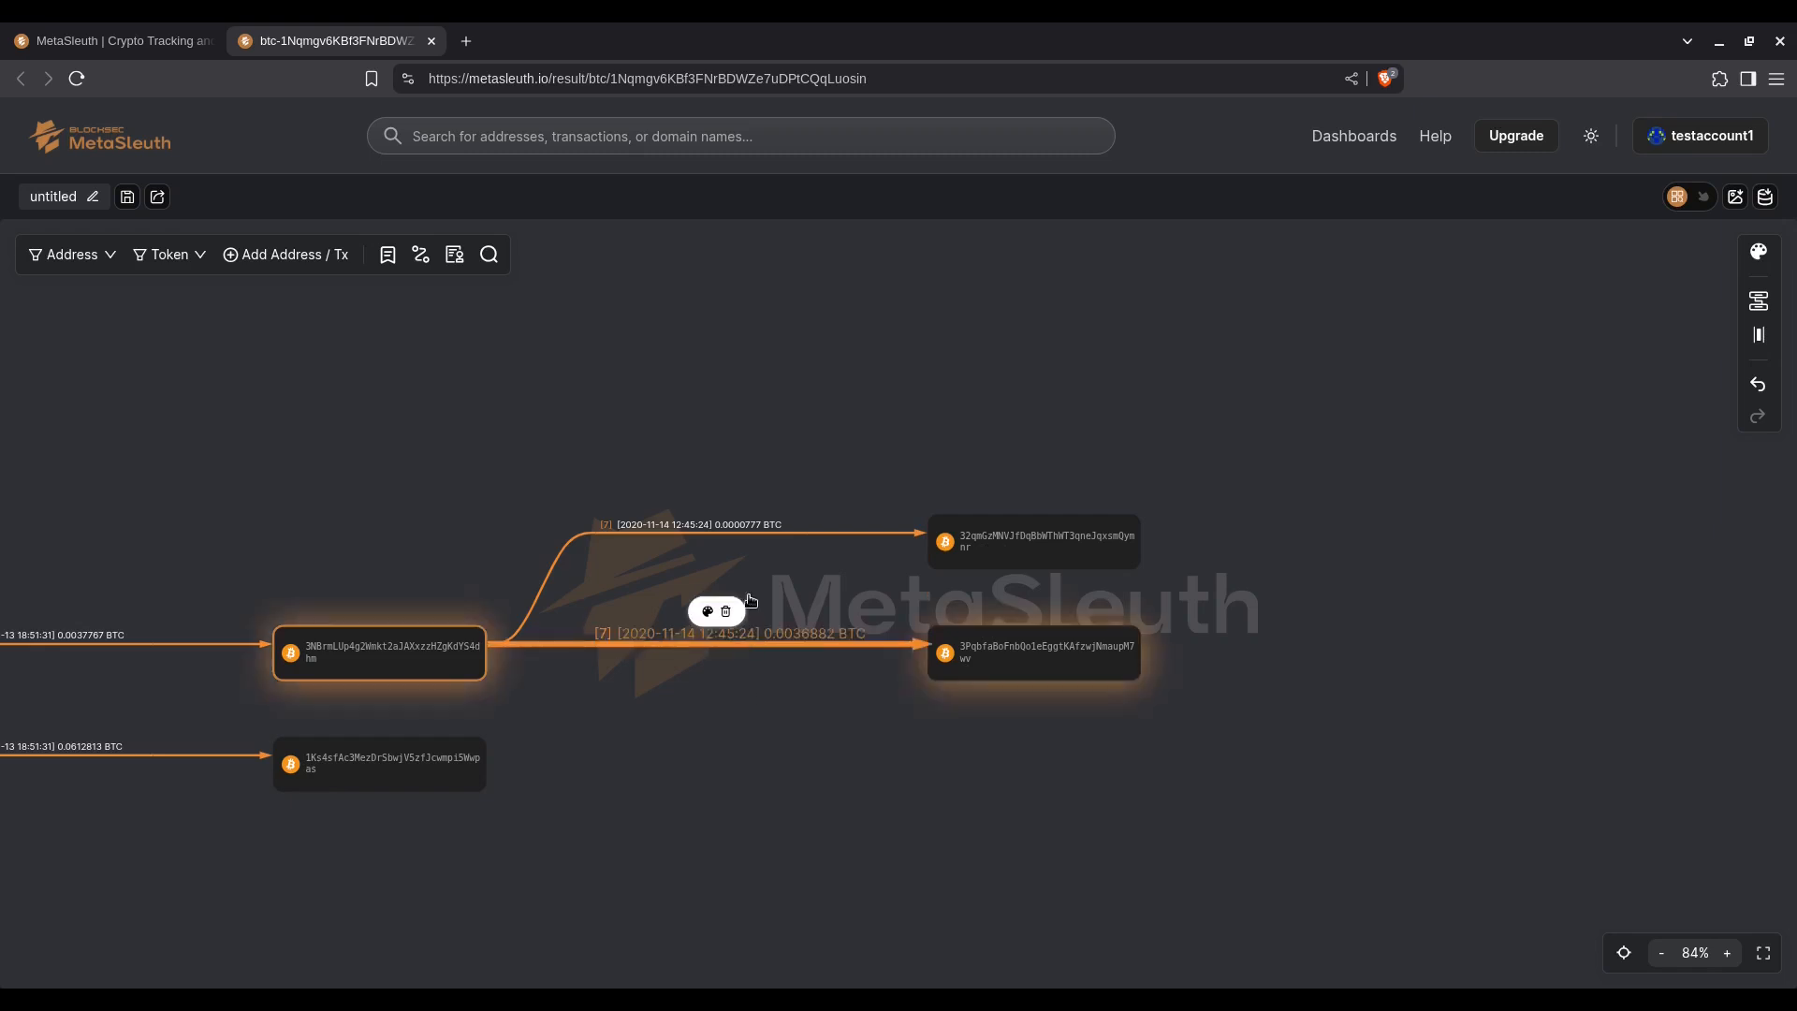
Step: Expand the outgoing transfers of the address that received 0.0000777 BTC
{"action": "mouse_move", "coordinate": [742, 525]}
{"action": "mouse_move", "coordinate": [1093, 567]}
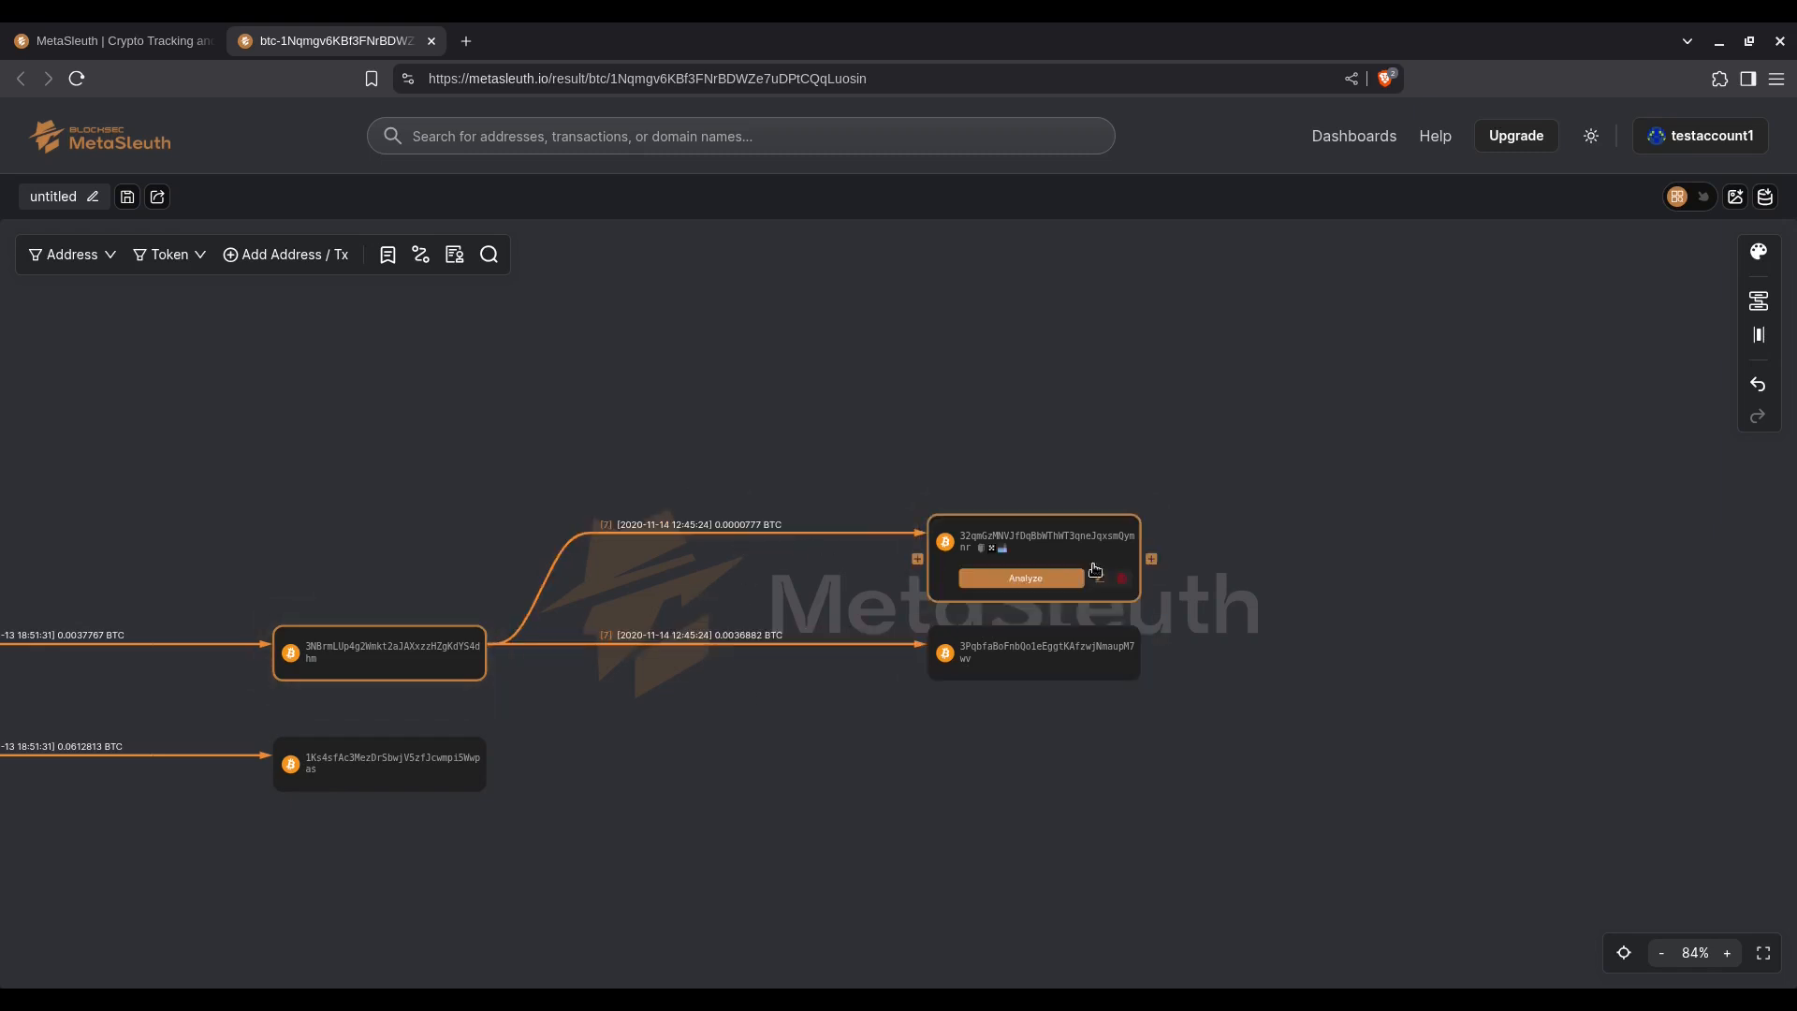
{"action": "left_click", "coordinate": [1150, 561]}
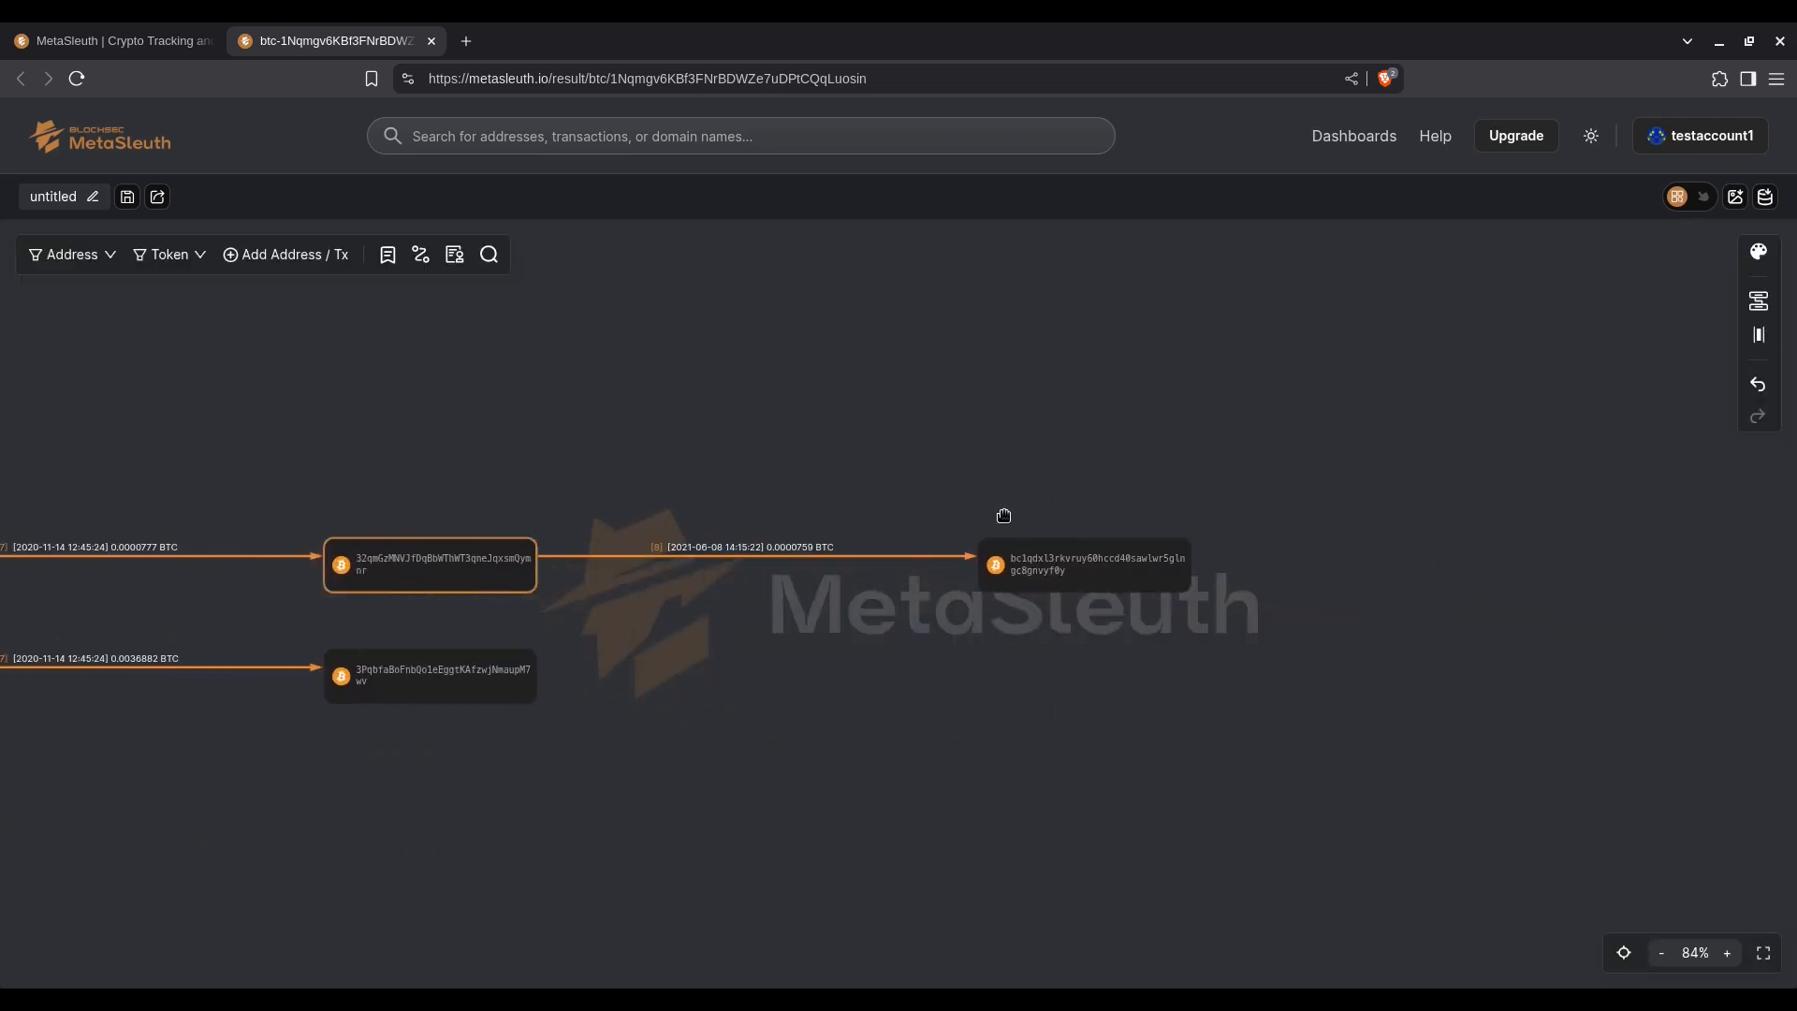
{"action": "mouse_move", "coordinate": [1106, 570]}
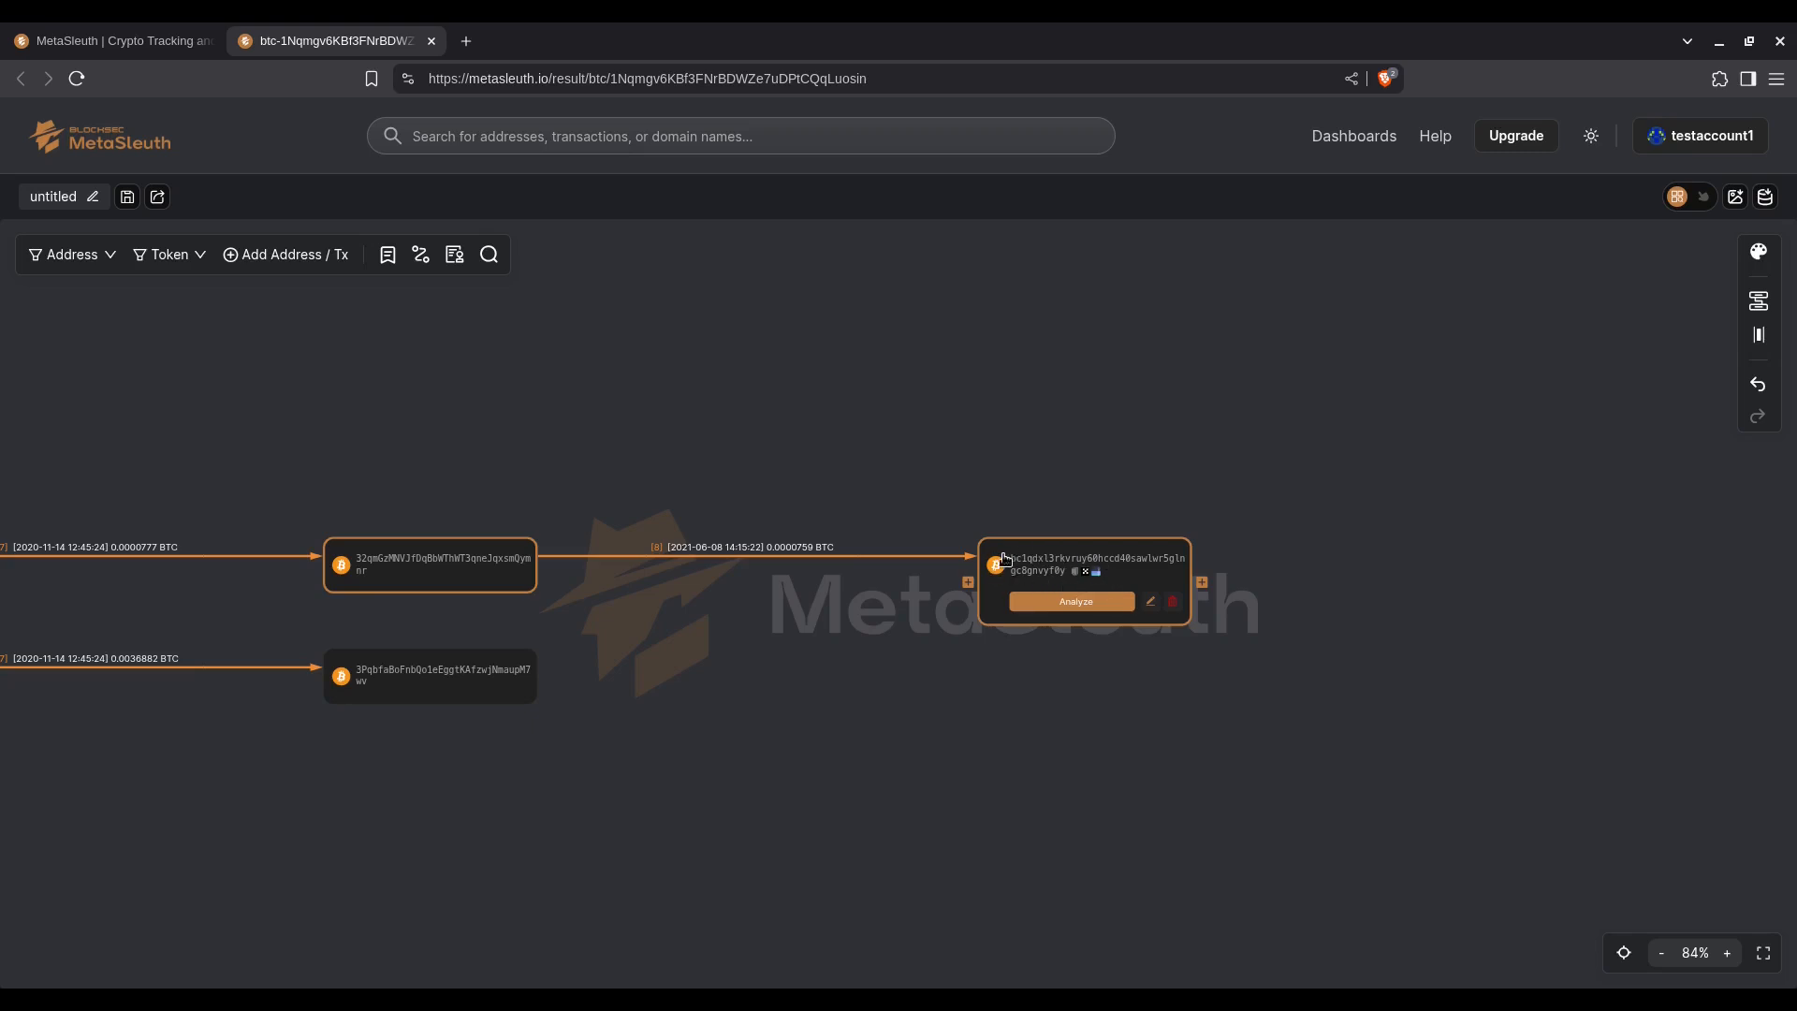
{"action": "left_click_drag", "start_coordinate": [1128, 508], "coordinate": [928, 486]}
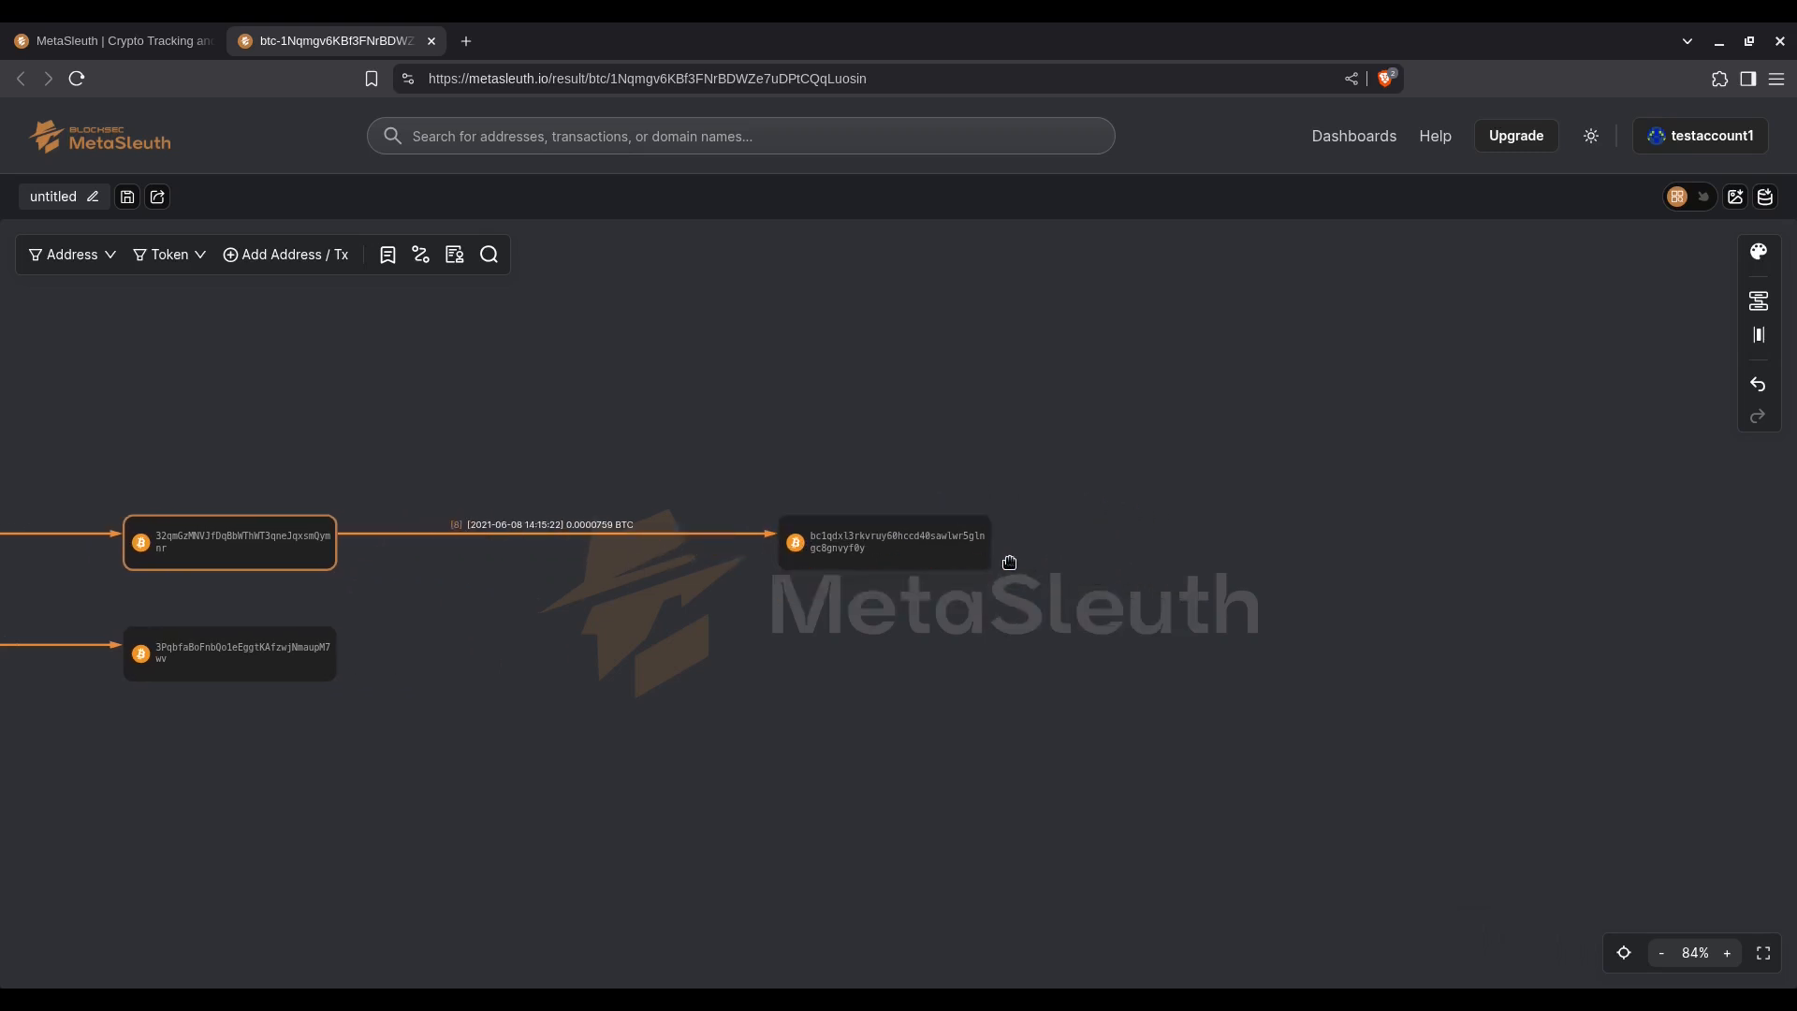
Step: Expand the outgoing transfers of the address that received 0.0000759 BTC, and check the Gemini recipient's details before closing them
{"action": "left_click", "coordinate": [1001, 558]}
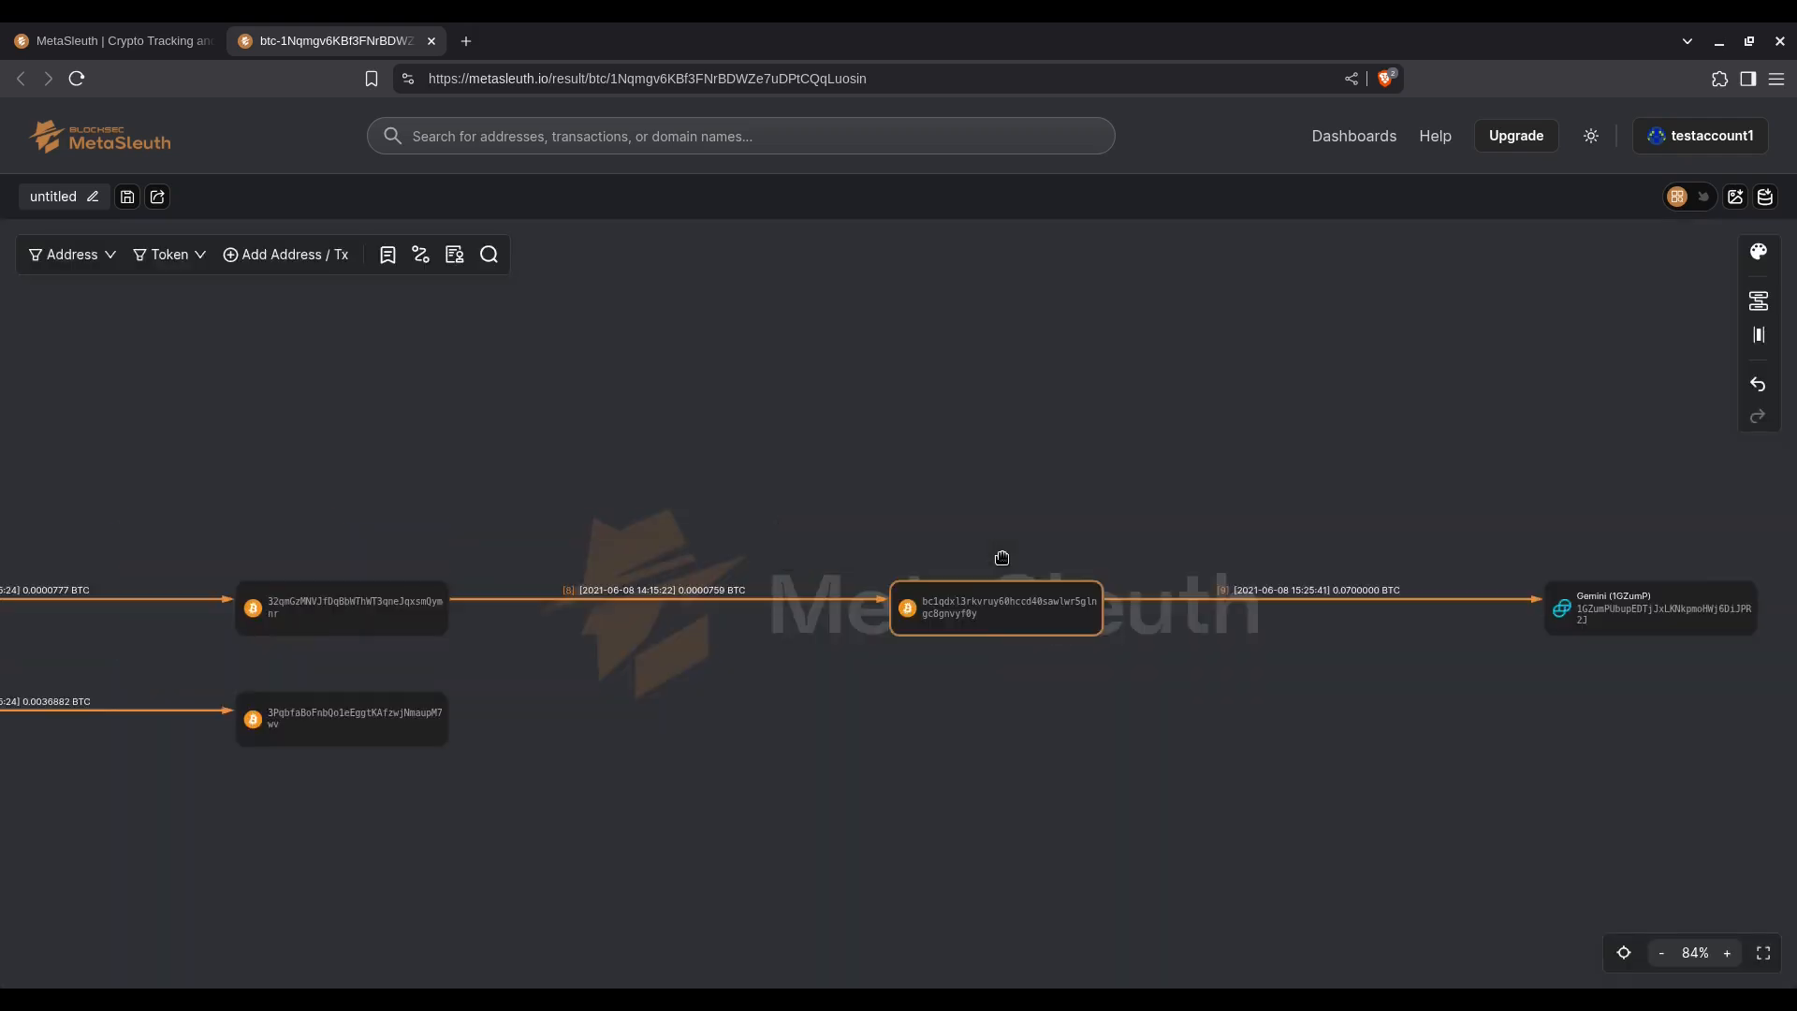
{"action": "left_click_drag", "start_coordinate": [1383, 714], "coordinate": [1078, 643]}
{"action": "left_click", "coordinate": [1244, 583]}
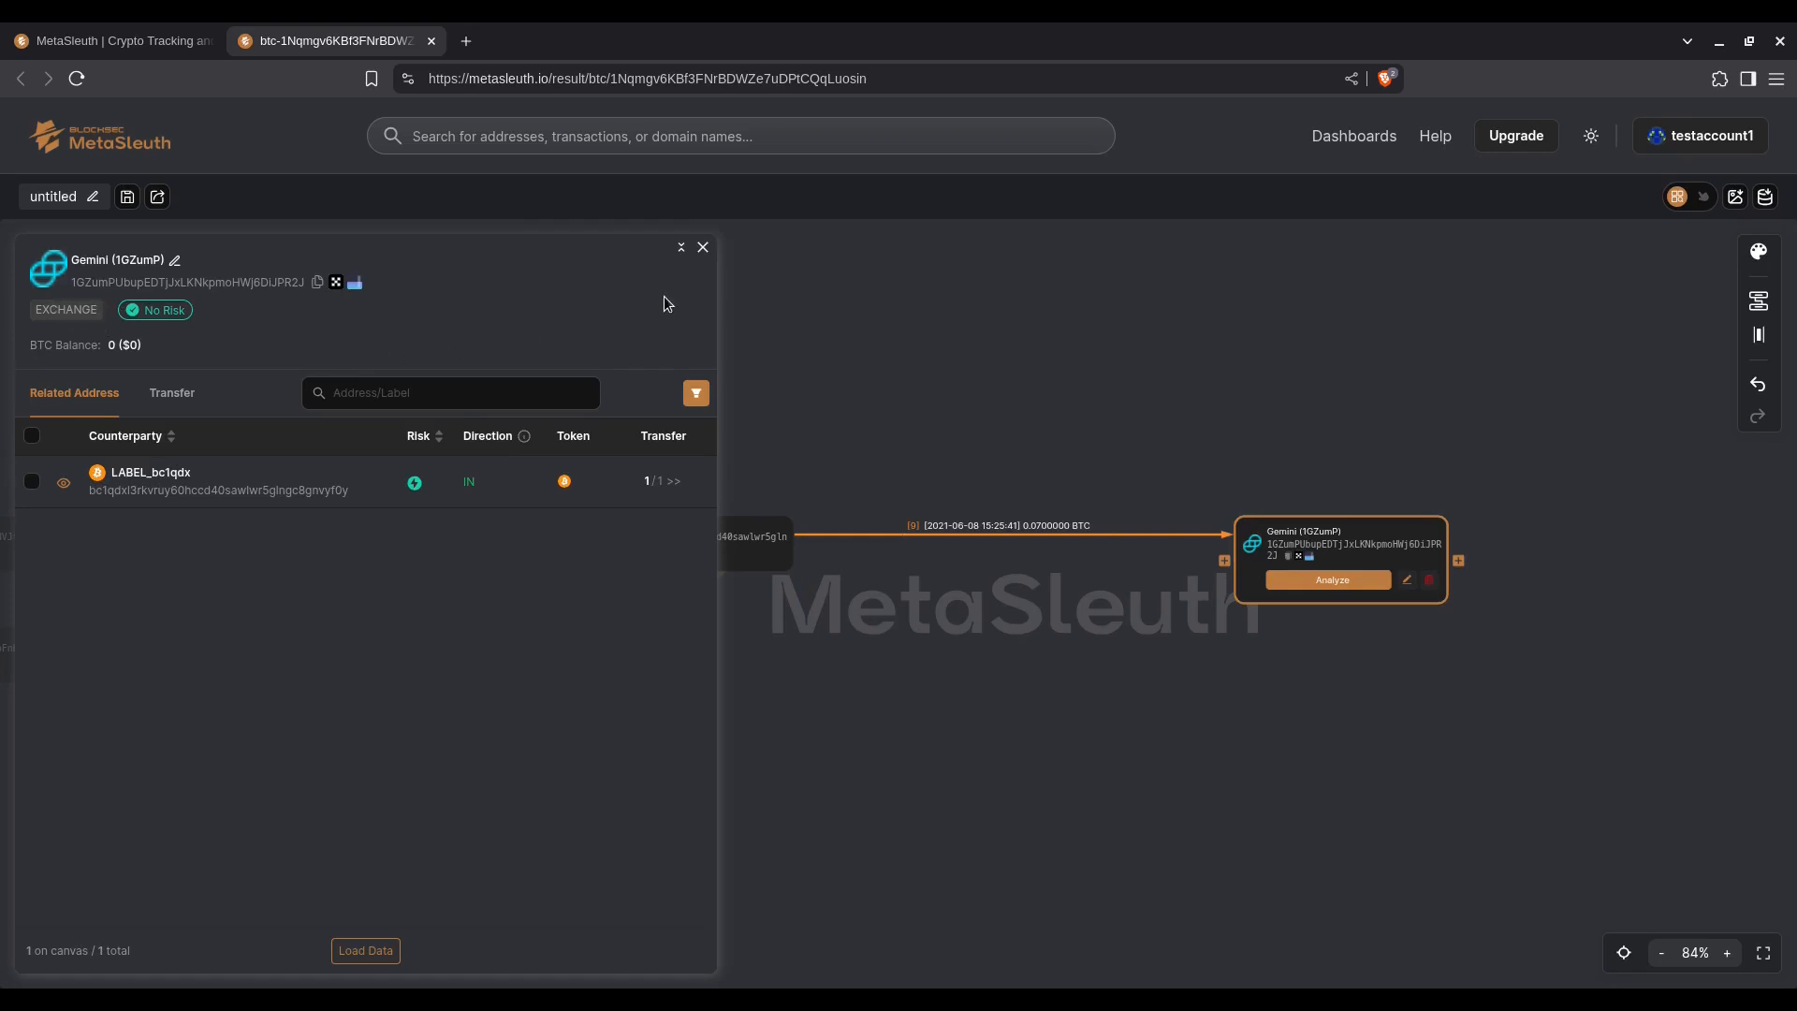
{"action": "left_click", "coordinate": [703, 249]}
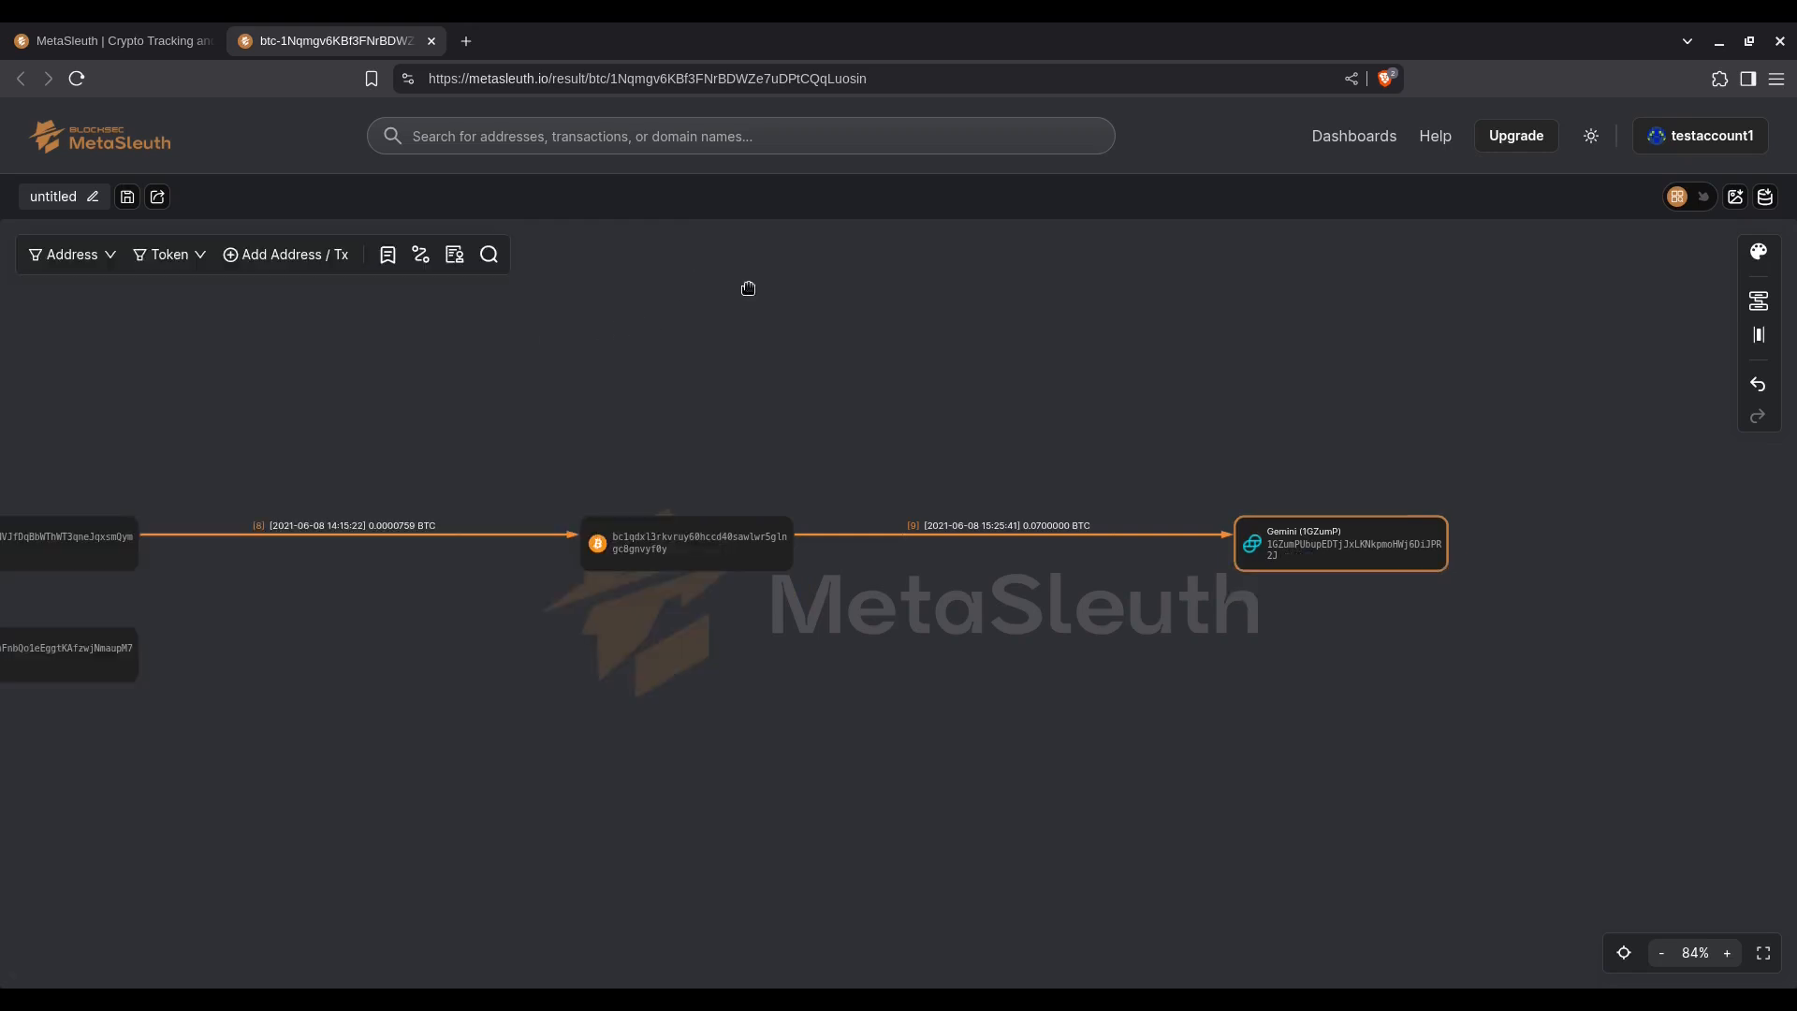
Step: Expand the incoming transfers of the address that sent 0.07 BTC to Gemini
{"action": "left_click_drag", "start_coordinate": [1008, 611], "coordinate": [927, 596]}
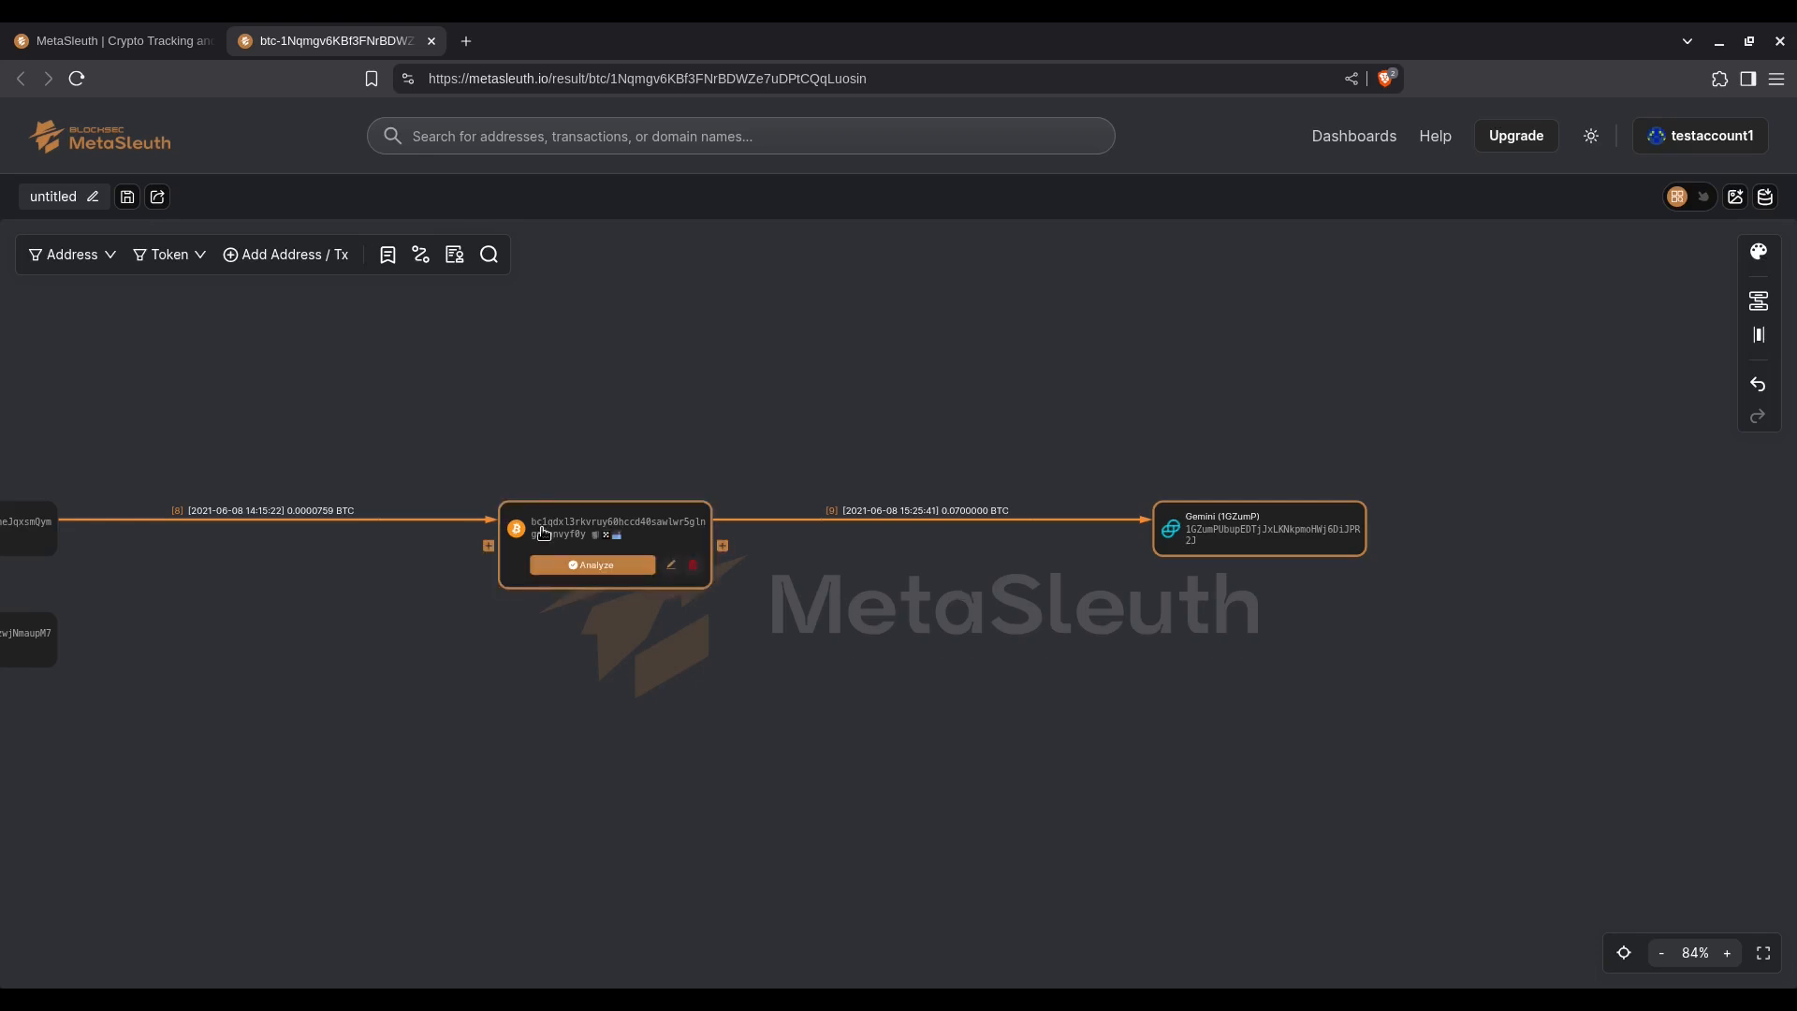
{"action": "mouse_move", "coordinate": [1187, 547]}
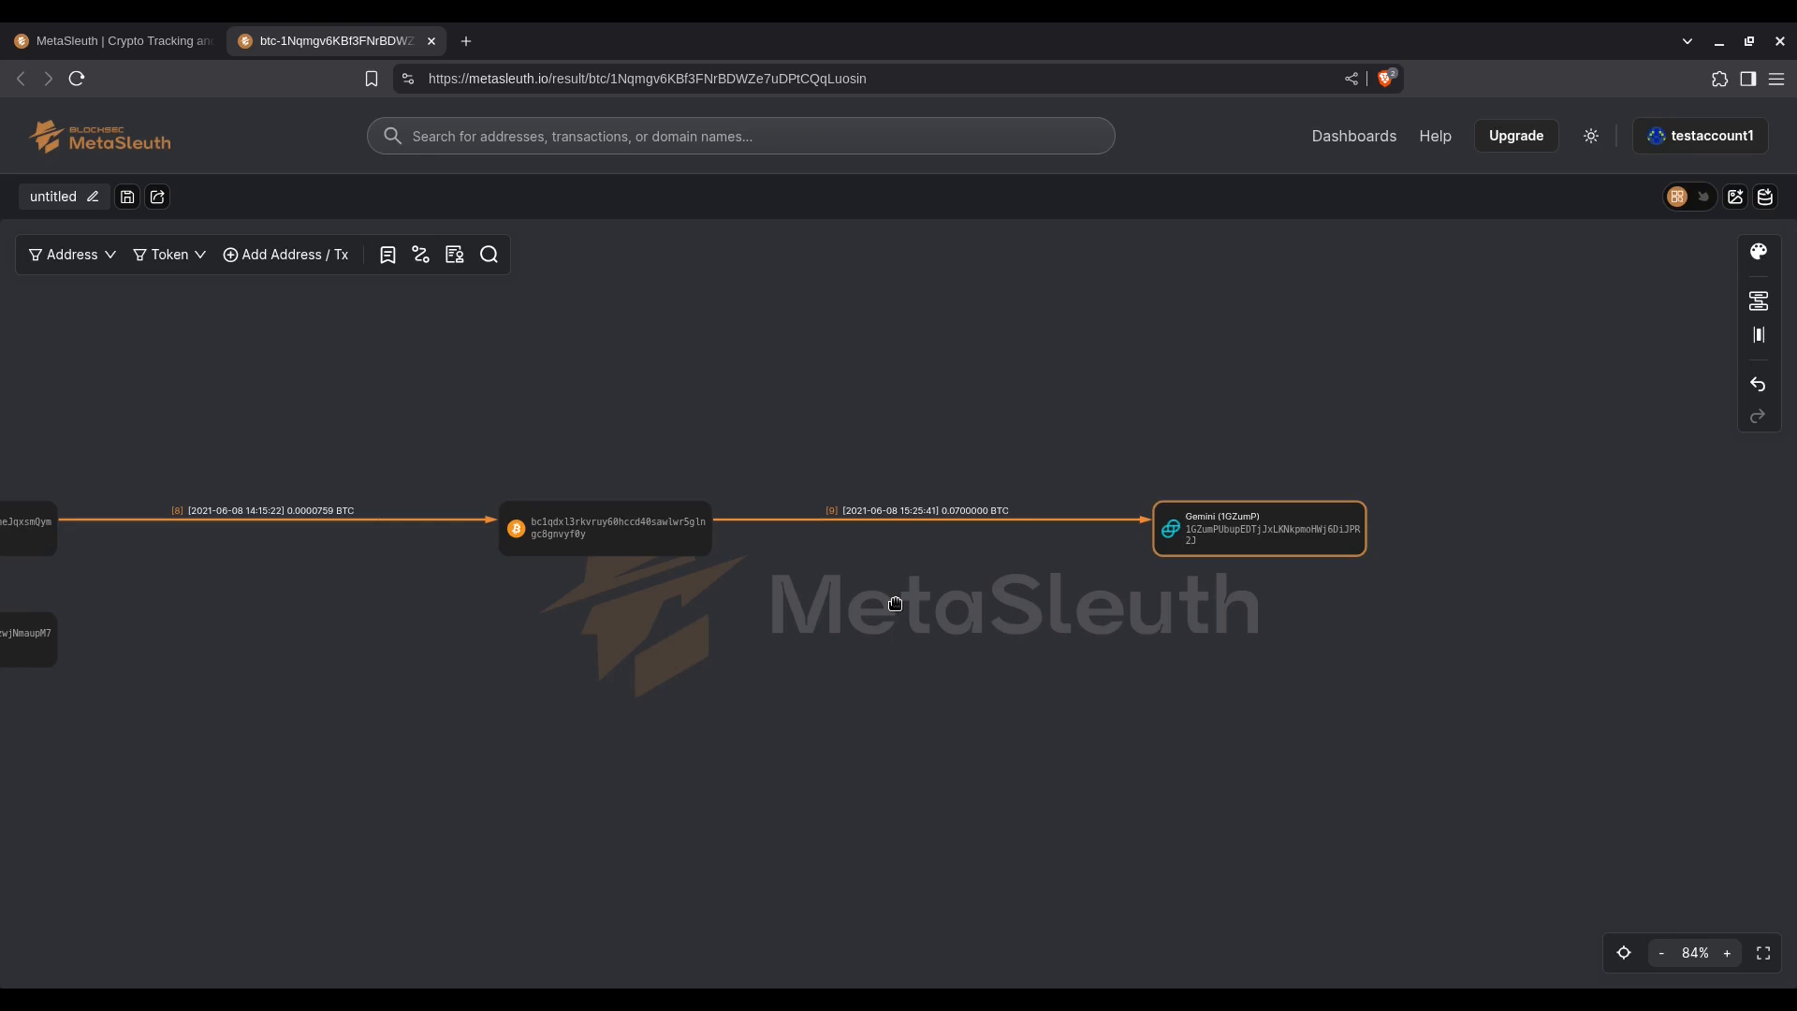
{"action": "left_click_drag", "start_coordinate": [734, 666], "coordinate": [782, 620]}
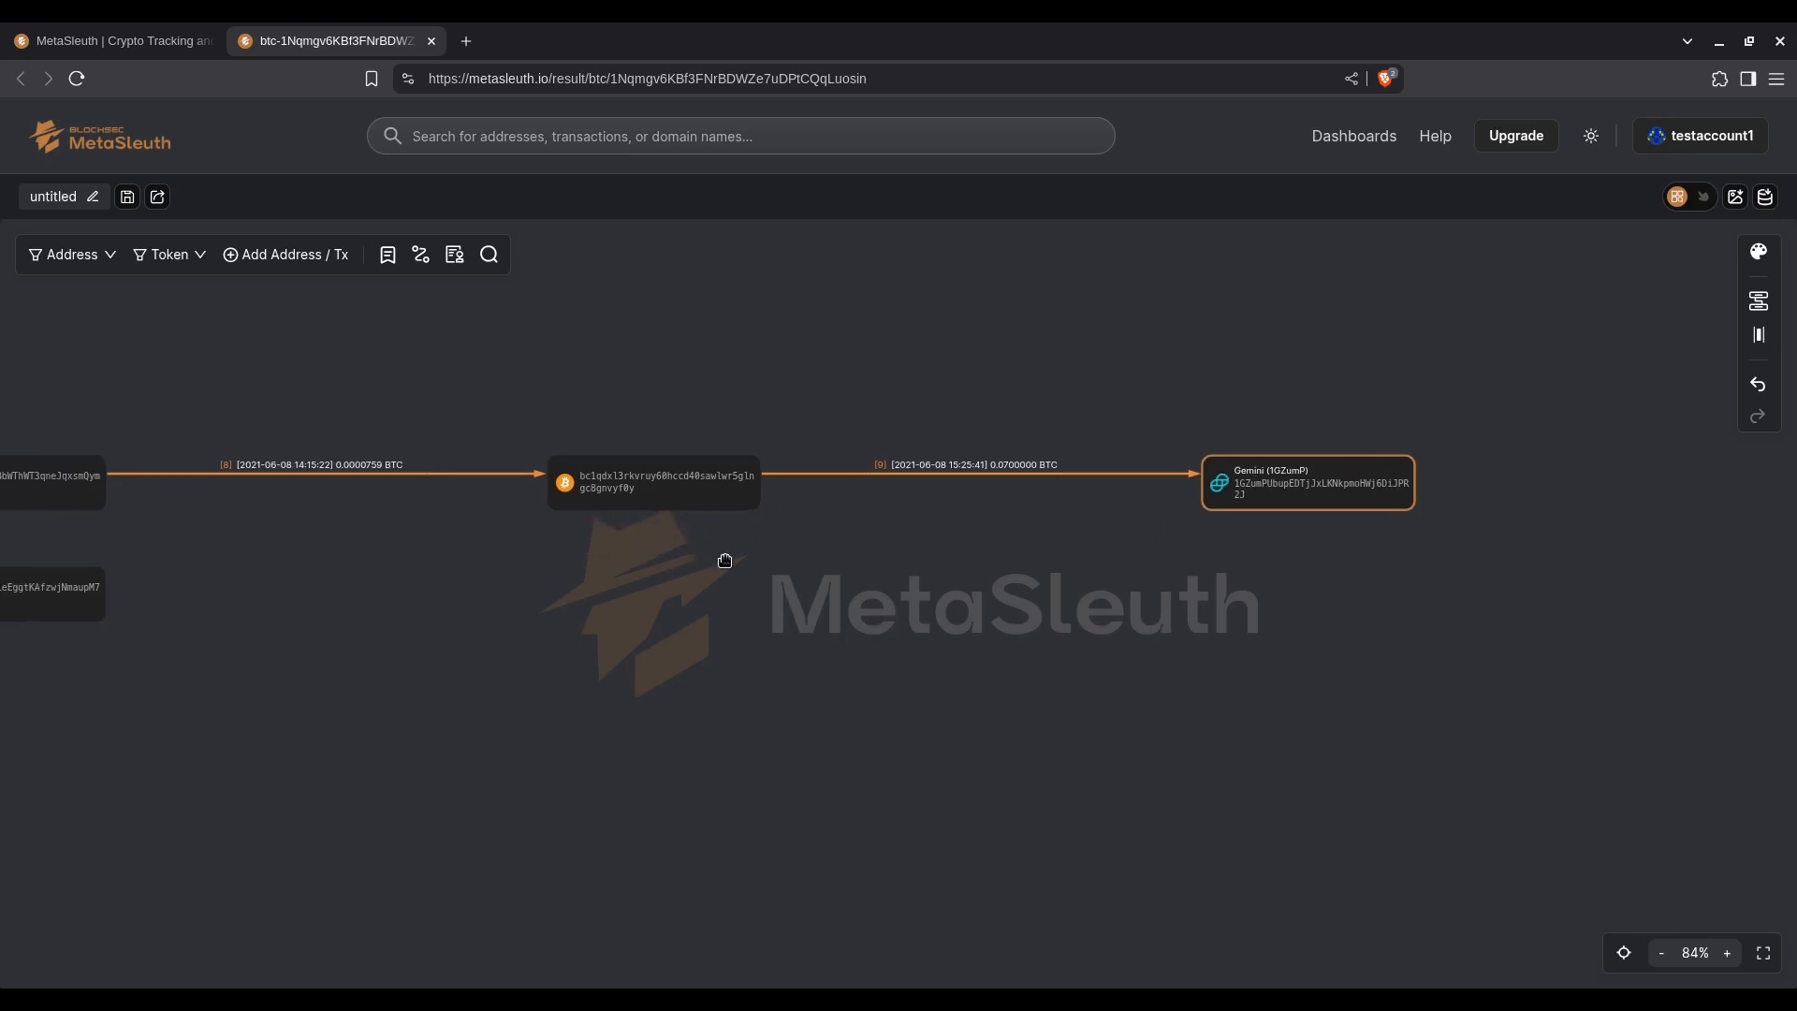
{"action": "left_click", "coordinate": [662, 520]}
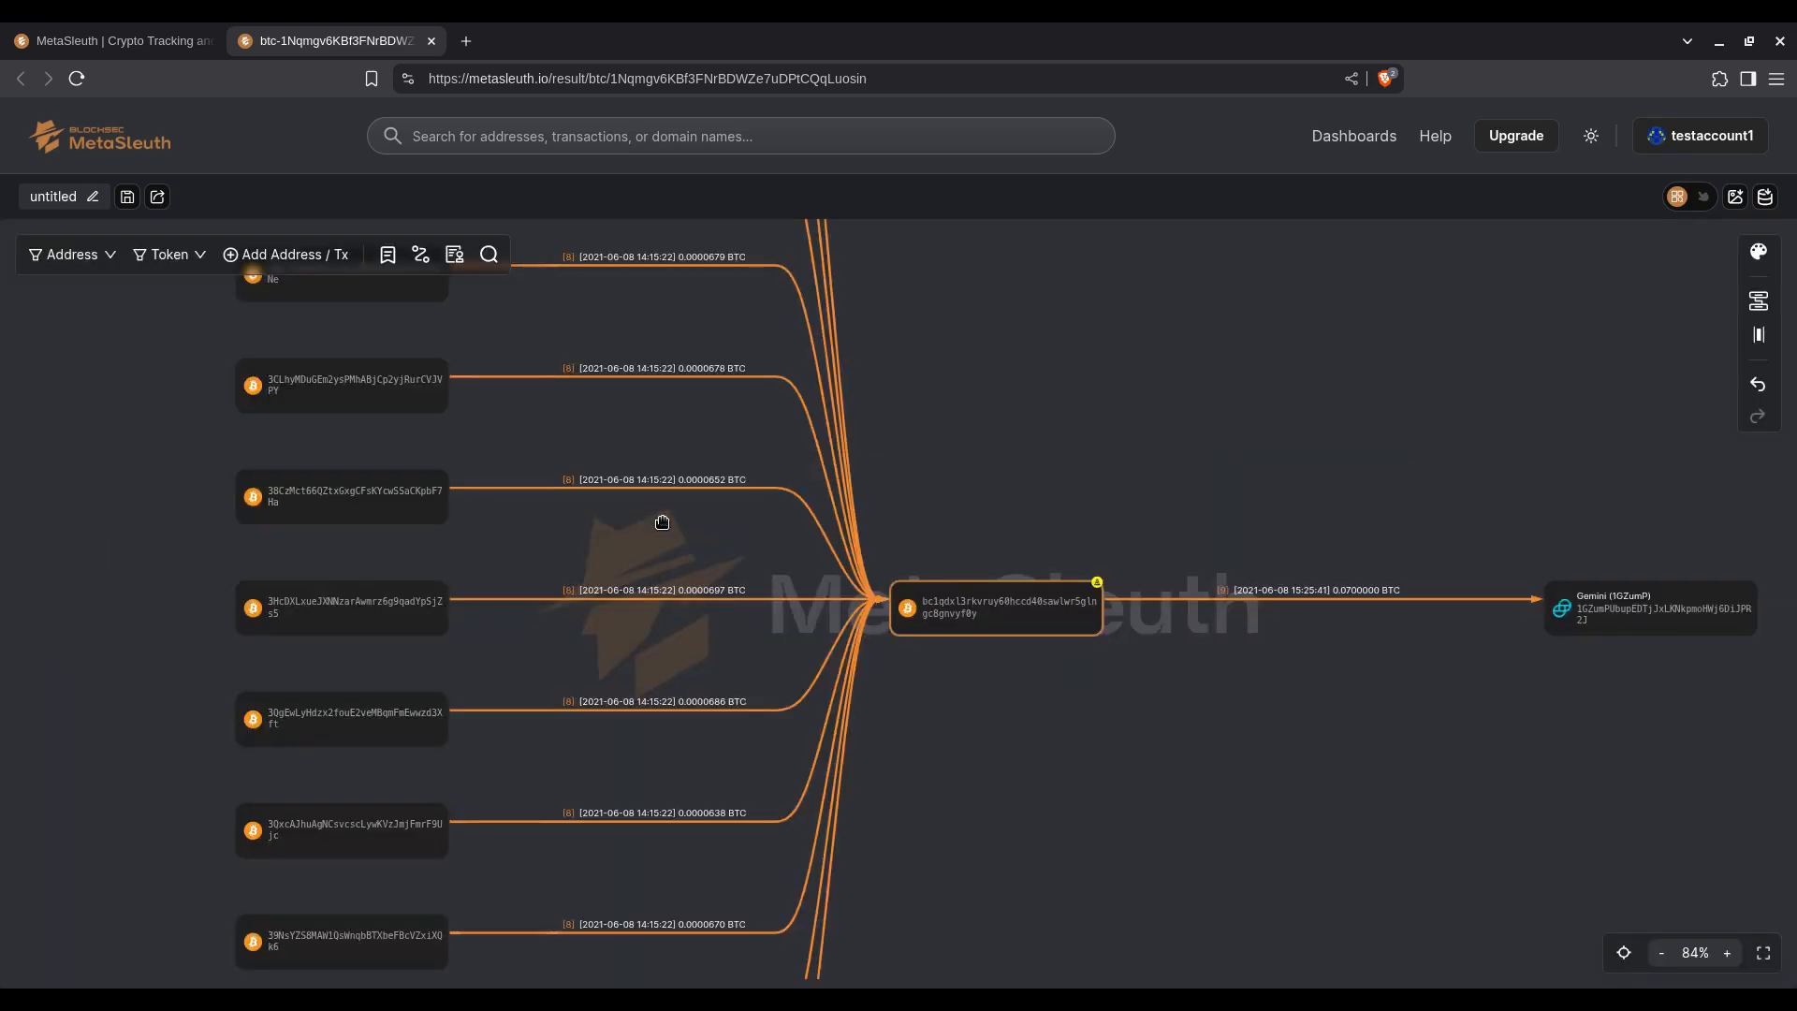
Step: Examine the transfers converging on Gemini's sender, comparing the 0.0000777 BTC inflow with the 0.0000759 BTC outflow, and review the whole fund-flow chart
{"action": "scroll", "coordinate": [661, 521], "scroll_direction": "down", "scroll_amount": 2}
{"action": "left_click_drag", "start_coordinate": [656, 540], "coordinate": [890, 725]}
{"action": "mouse_move", "coordinate": [652, 423]}
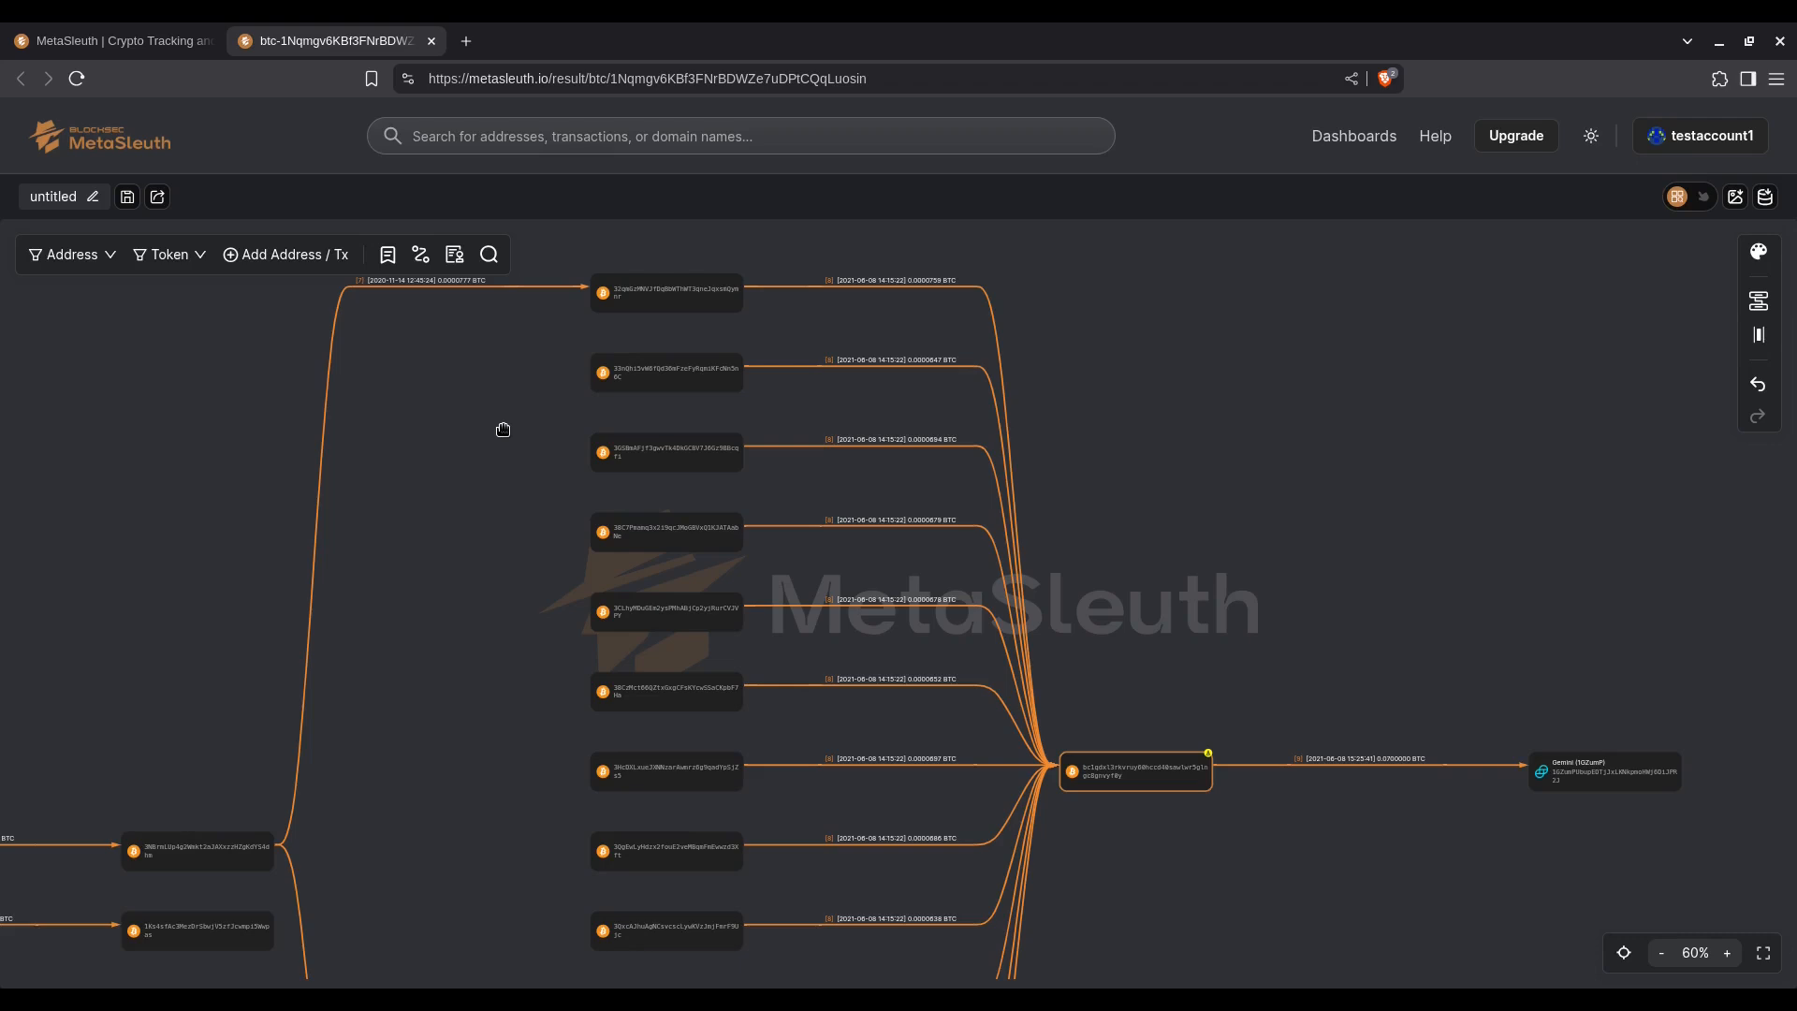
{"action": "left_click_drag", "start_coordinate": [503, 431], "coordinate": [534, 662]}
{"action": "scroll", "coordinate": [678, 517], "scroll_direction": "up", "scroll_amount": 5}
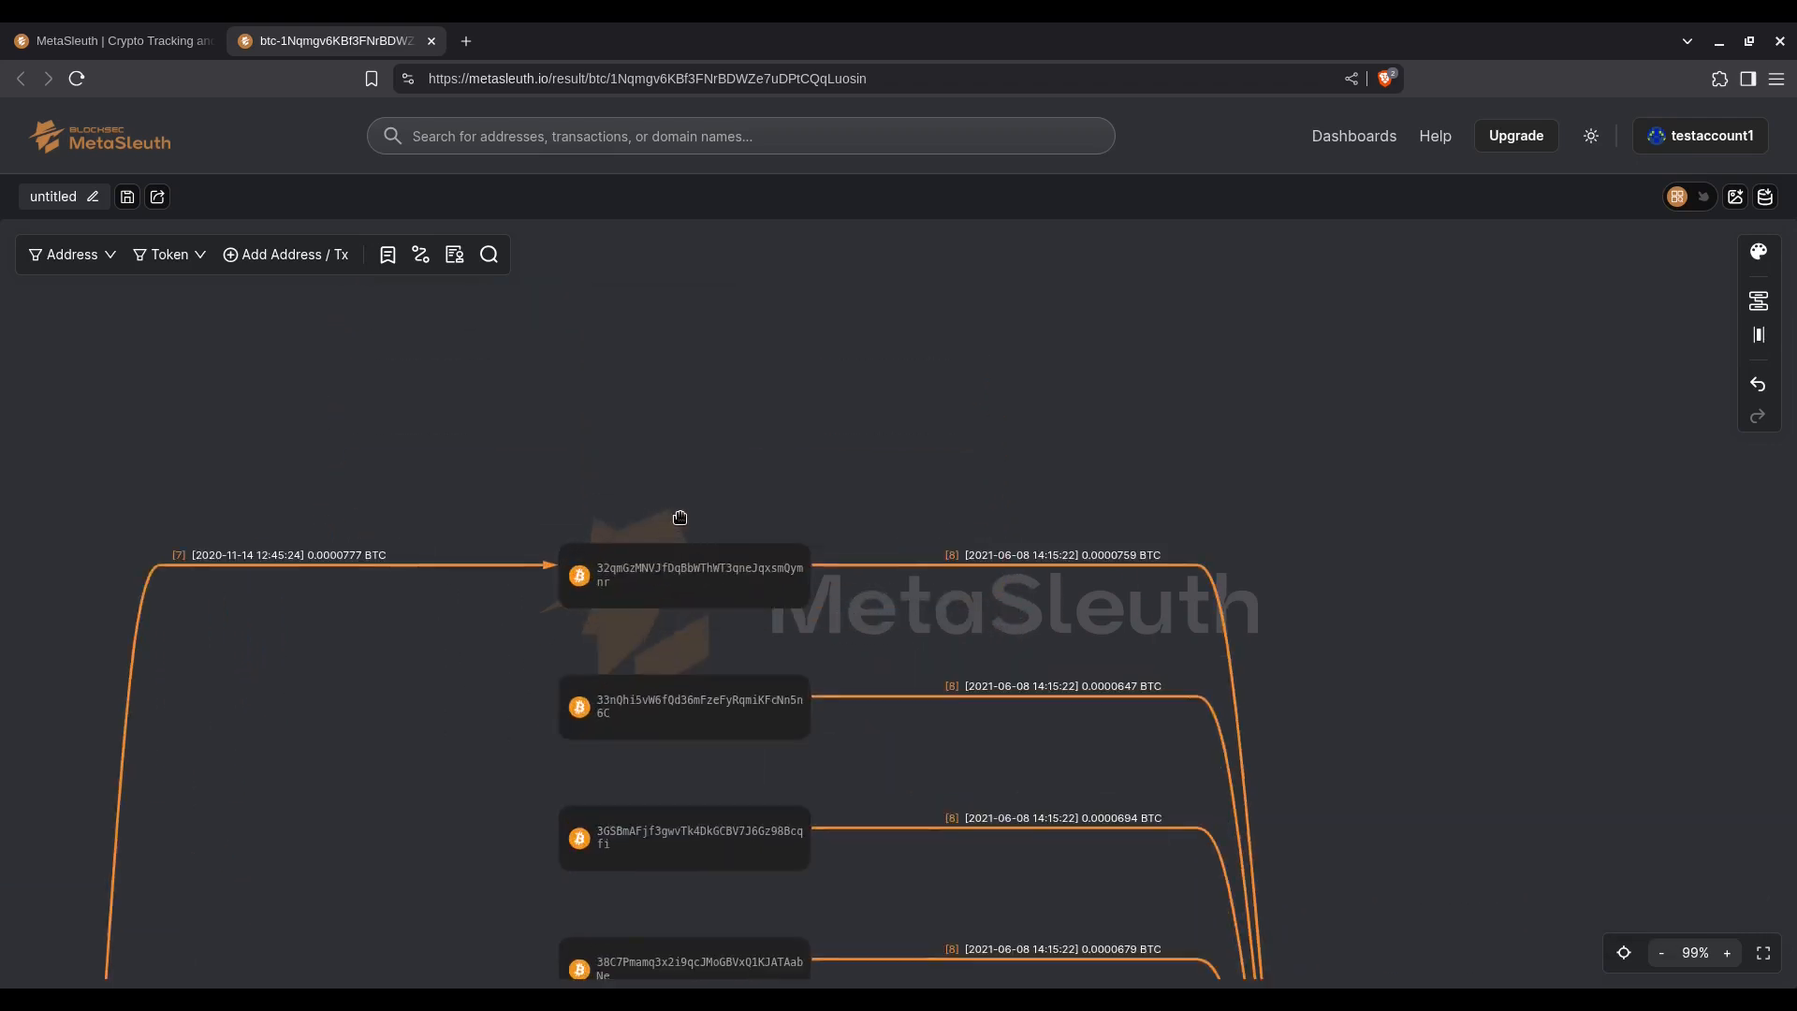
{"action": "left_click", "coordinate": [323, 575]}
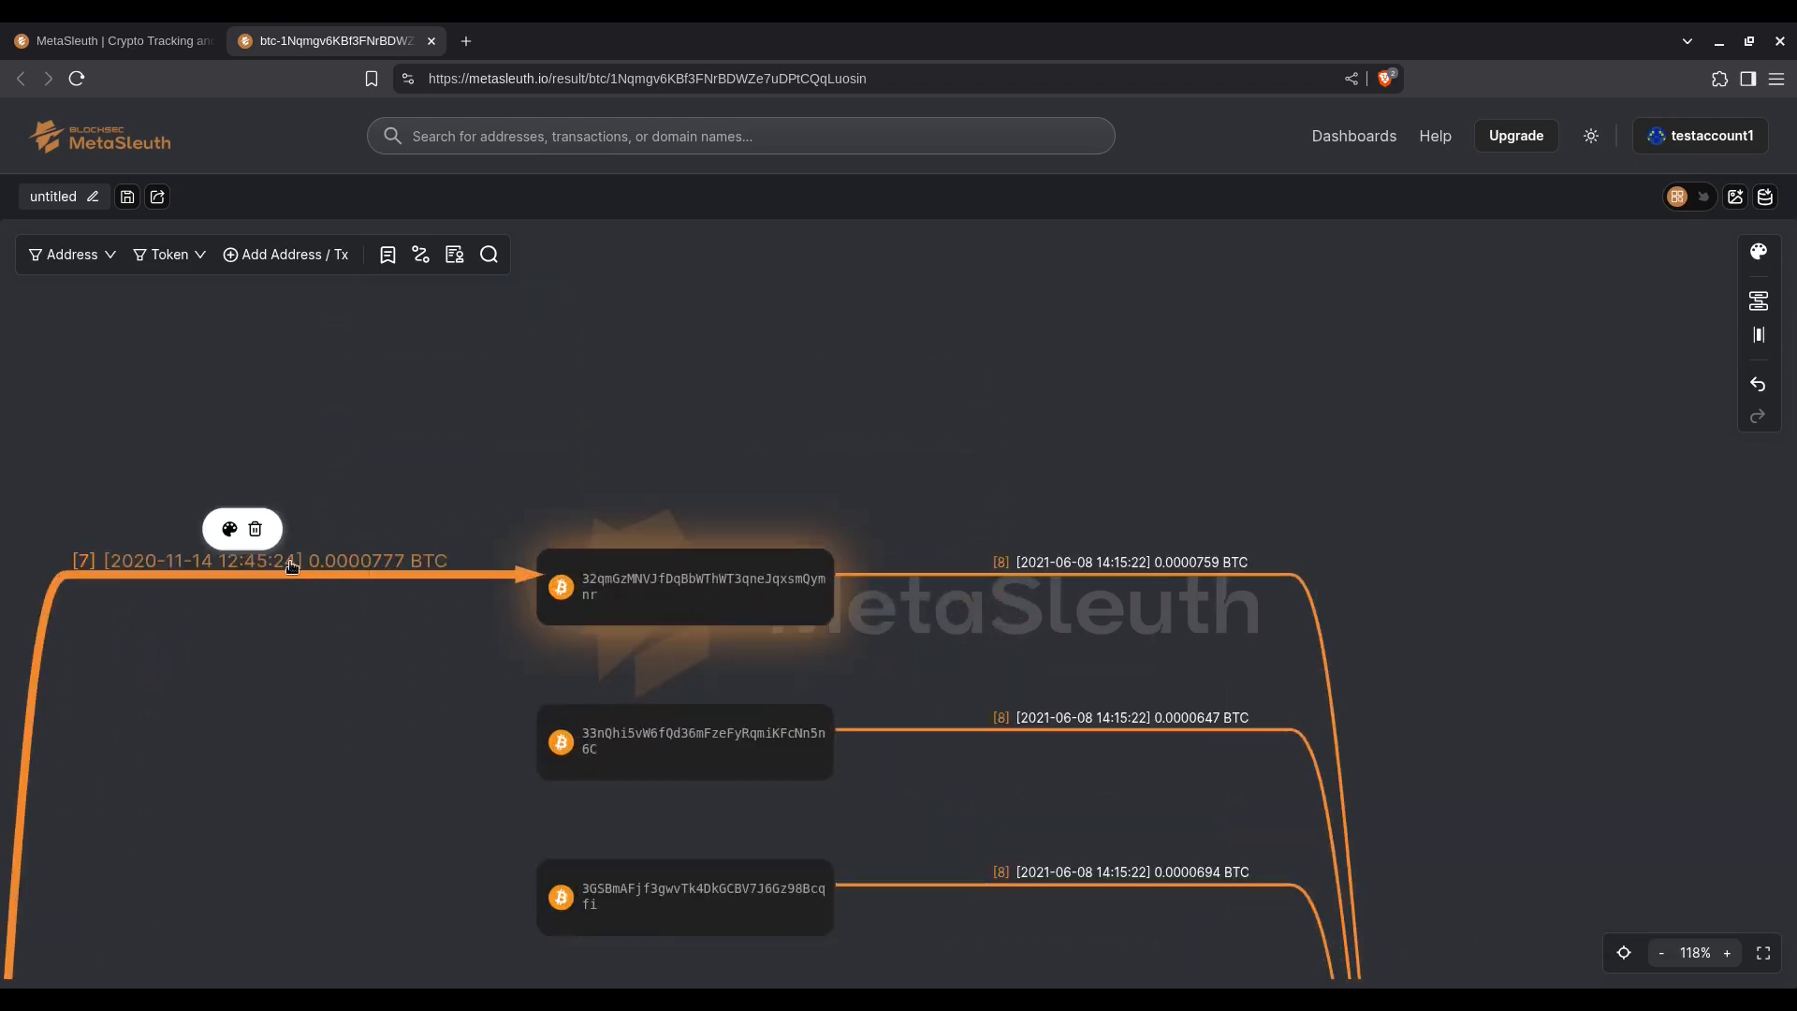
{"action": "mouse_move", "coordinate": [1041, 579]}
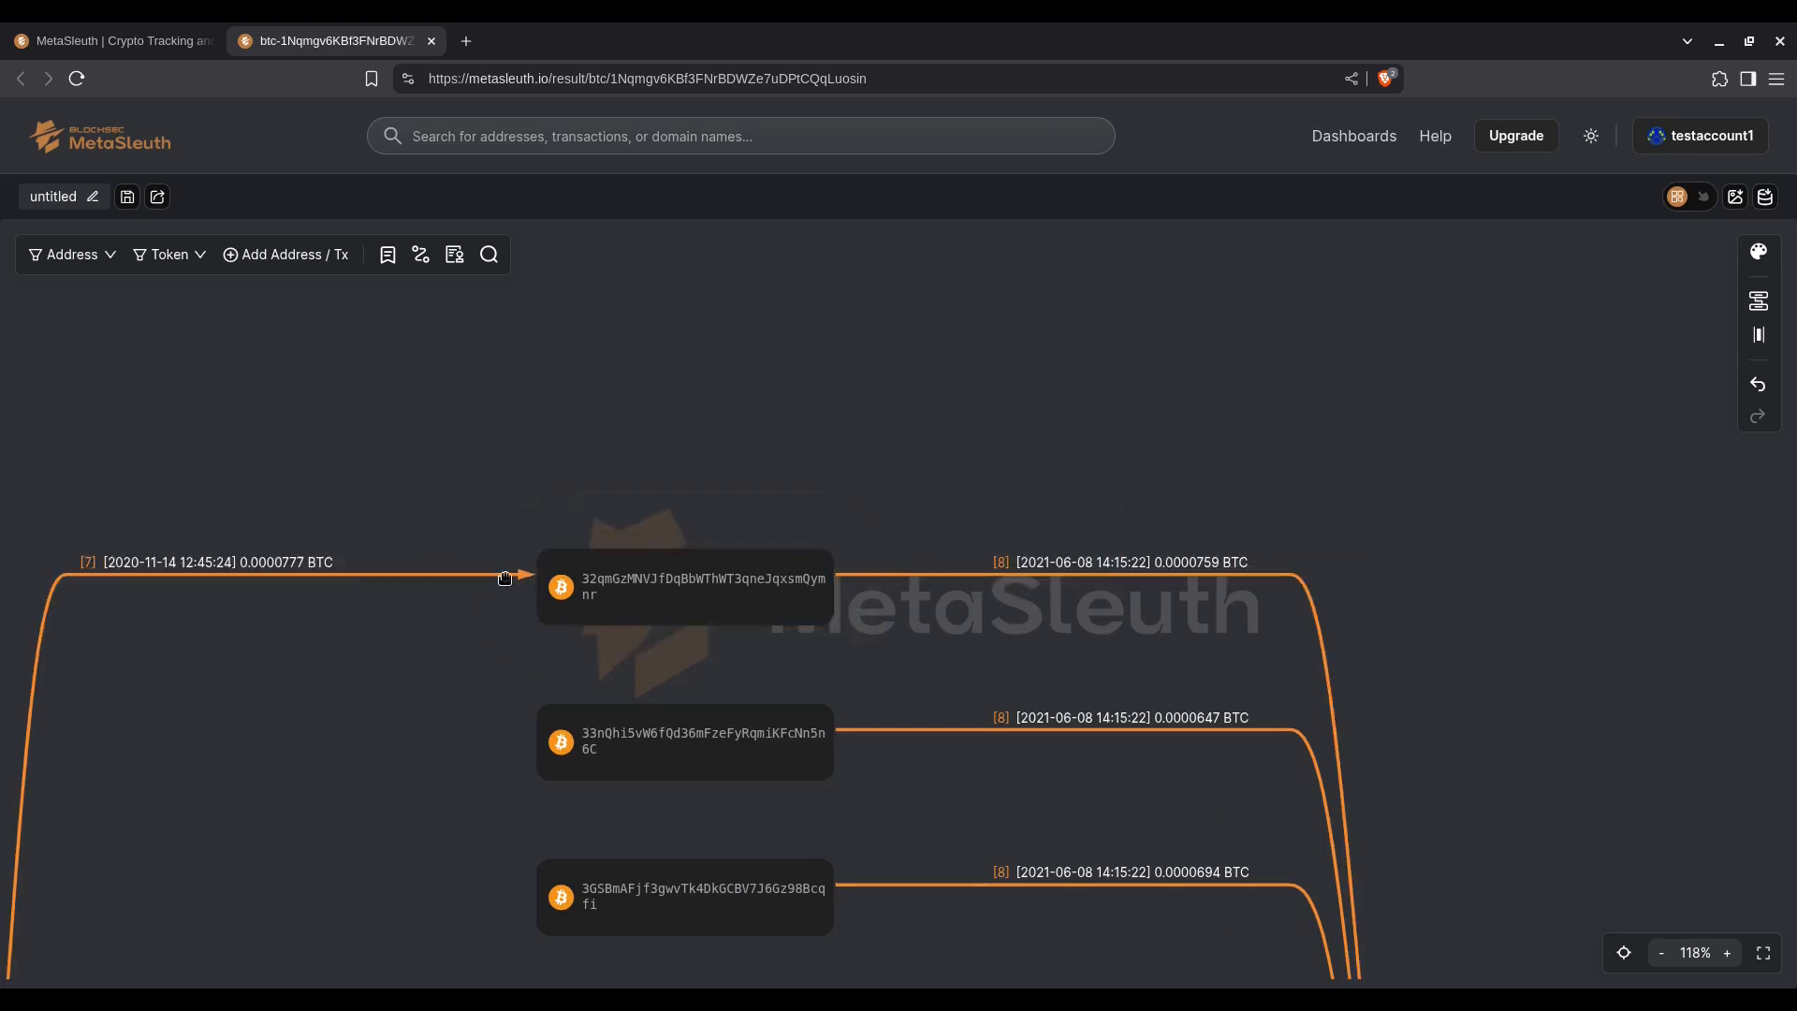
{"action": "scroll", "coordinate": [1413, 710], "scroll_direction": "down", "scroll_amount": 10}
{"action": "left_click_drag", "start_coordinate": [822, 918], "coordinate": [758, 697]}
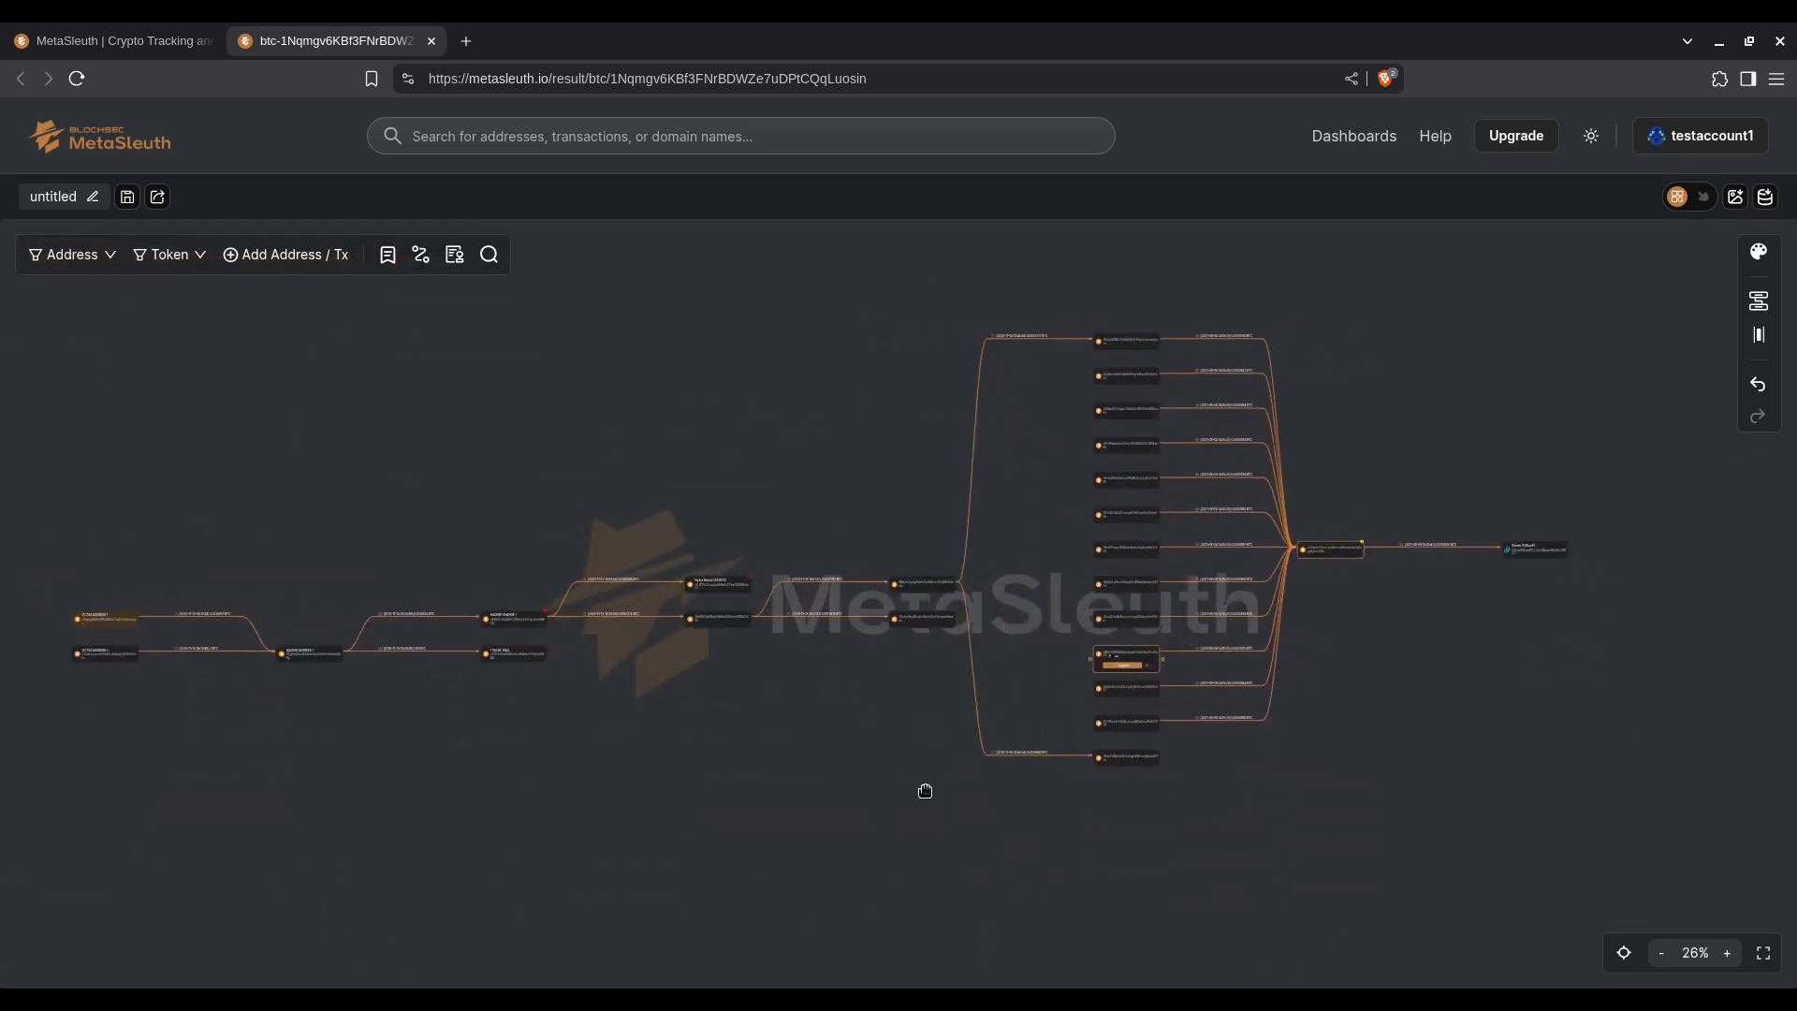